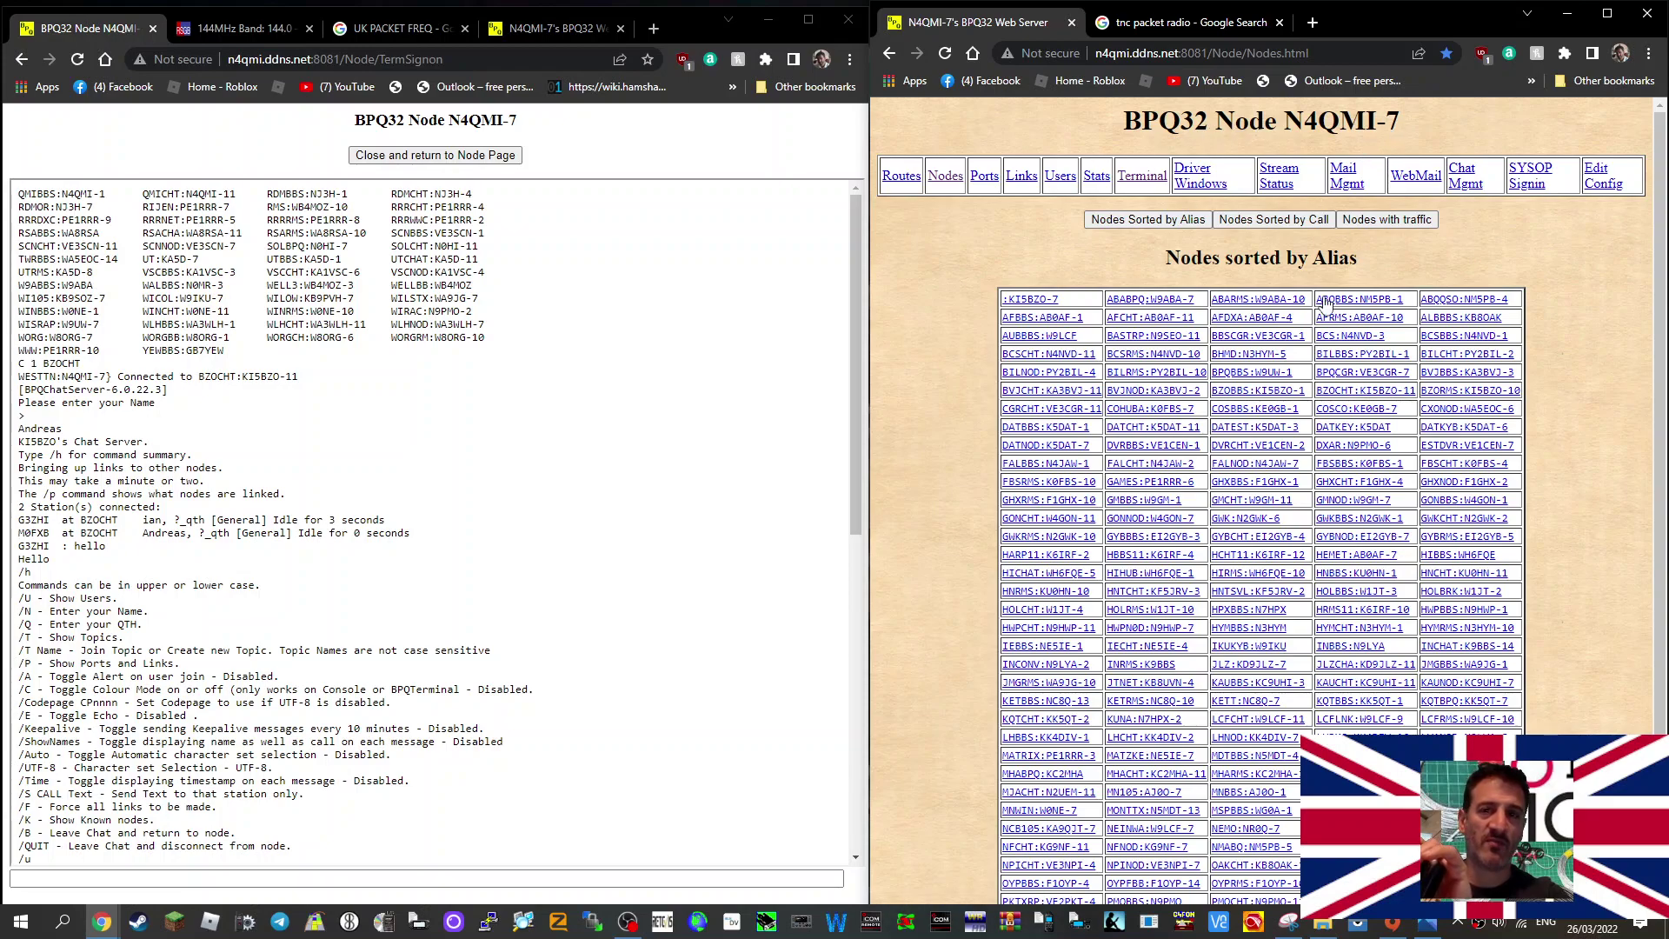
# Step: Switch to the "tnc packet radio" image results and examine the TNC hardware pictures and packet station diagrams
pyautogui.scroll(-1, 1322, 305)
pyautogui.scroll(1, 1315, 383)
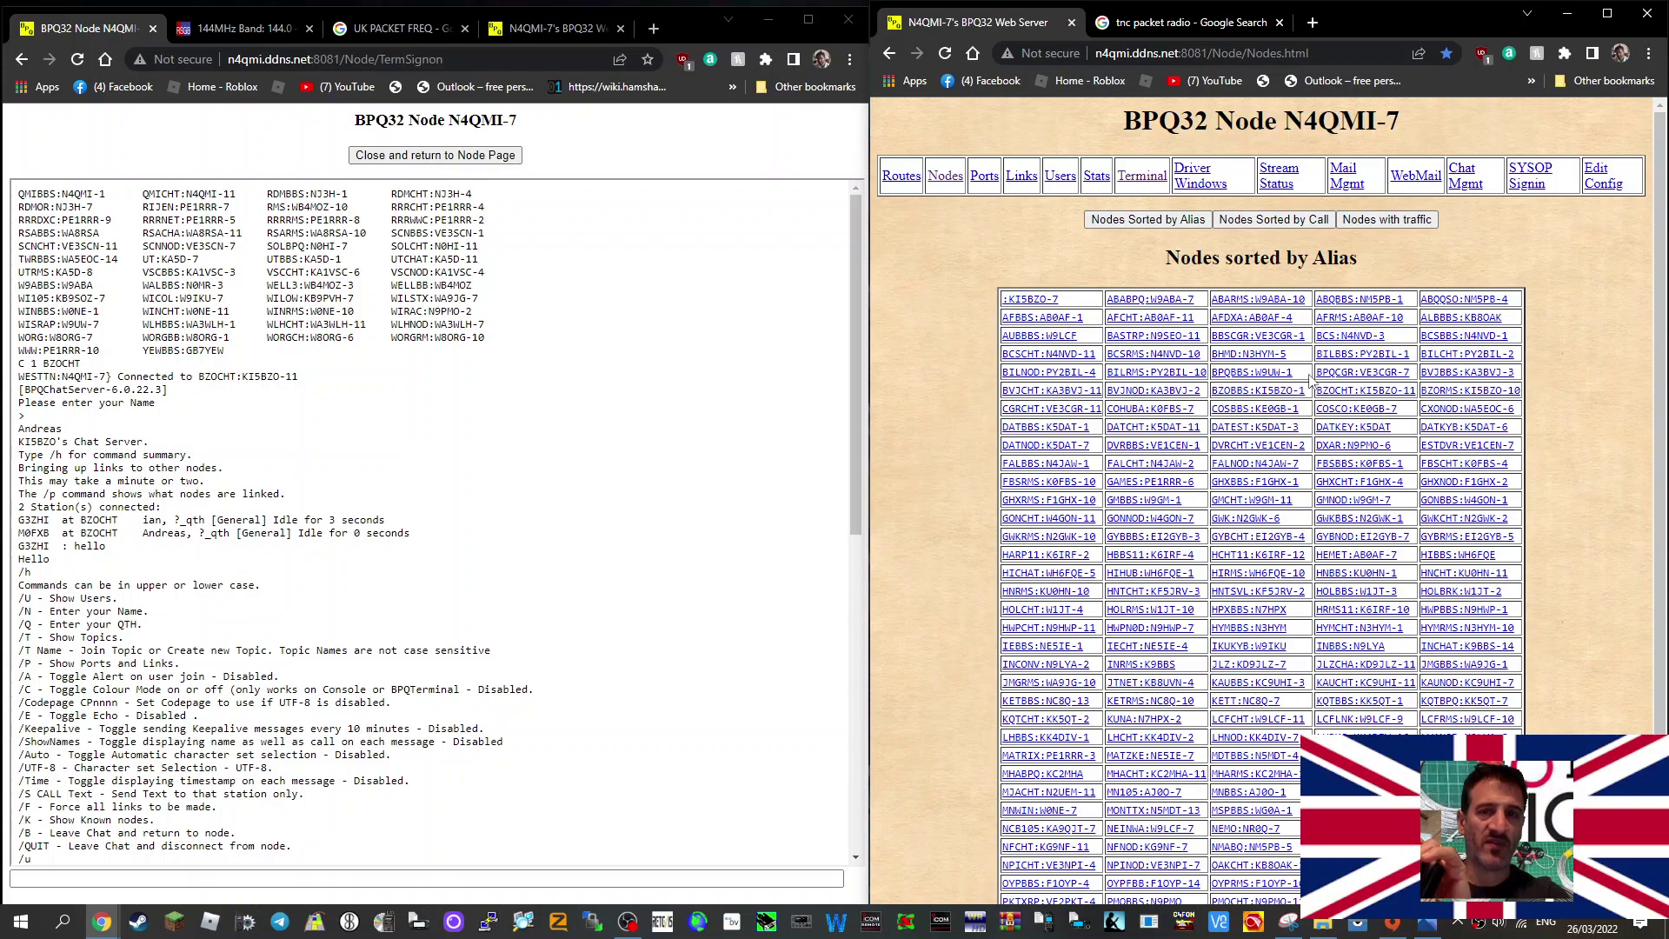
pyautogui.click(1169, 22)
pyautogui.scroll(-6, 1419, 426)
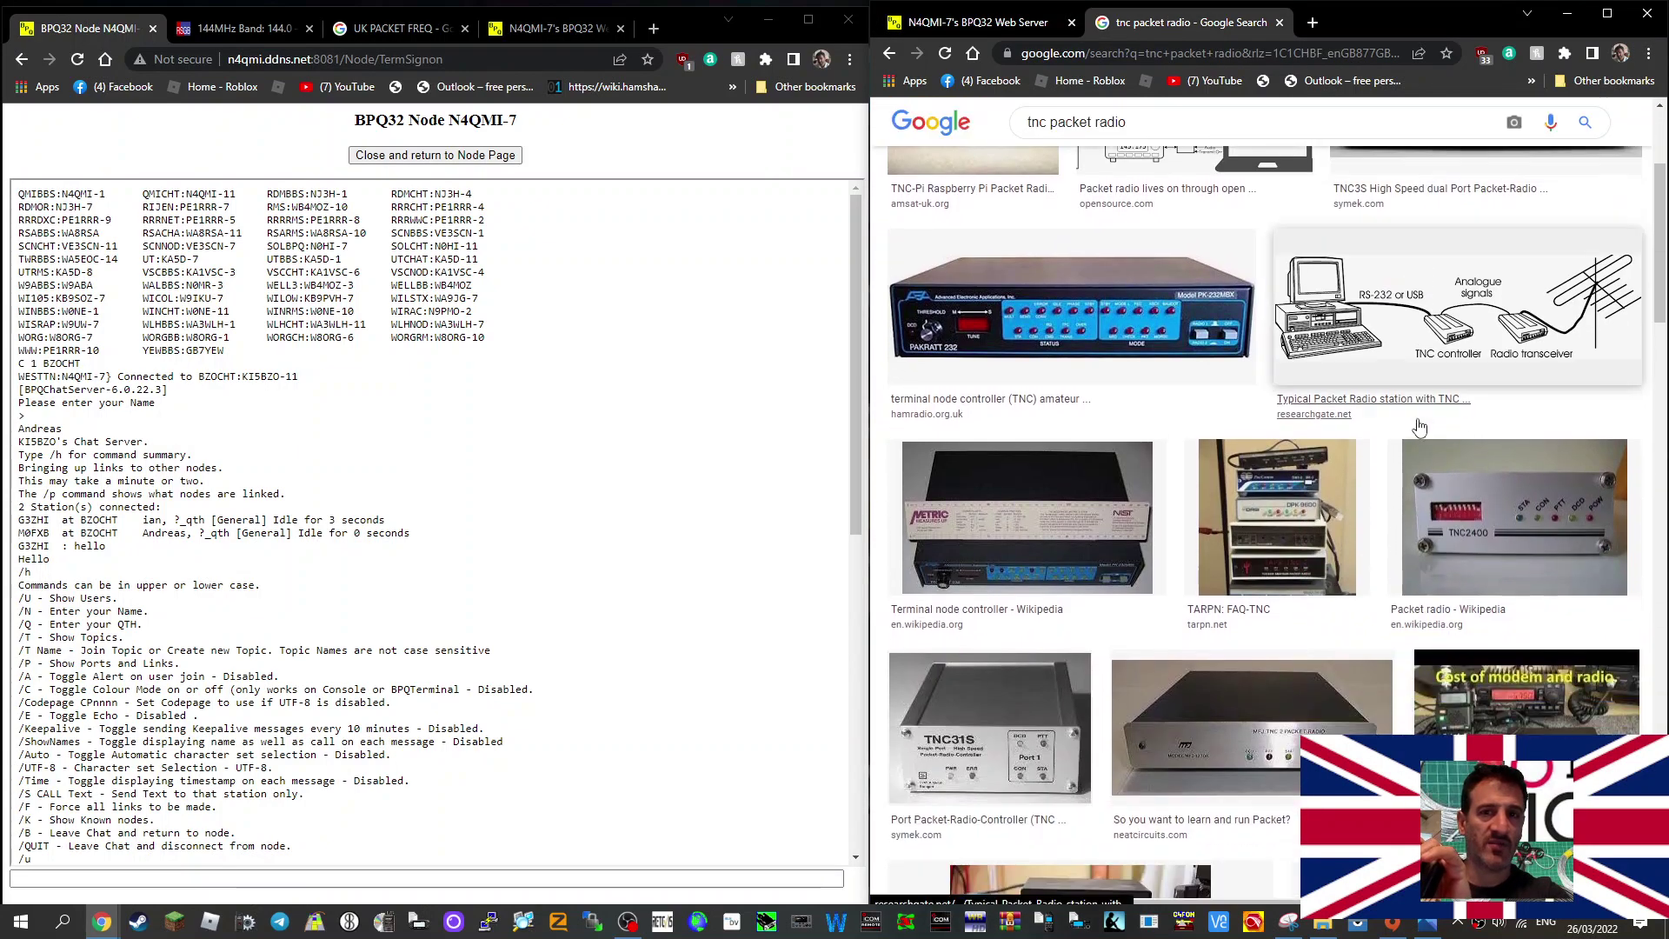
pyautogui.scroll(-2, 1419, 426)
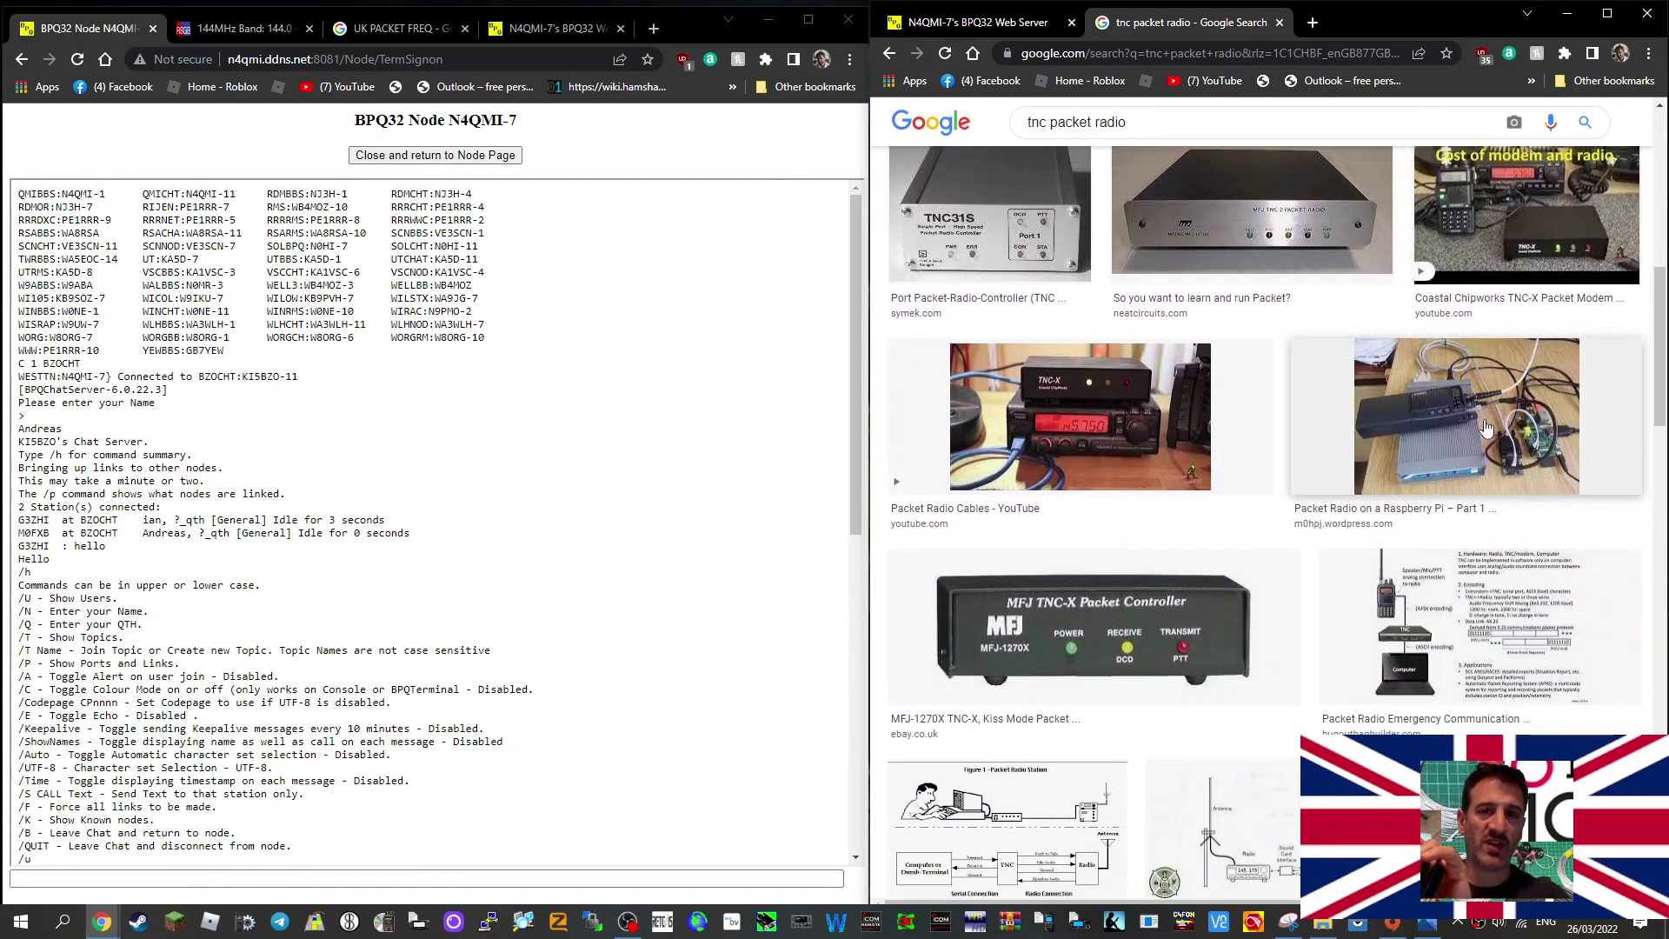
pyautogui.scroll(4, 1484, 422)
pyautogui.scroll(4, 1484, 419)
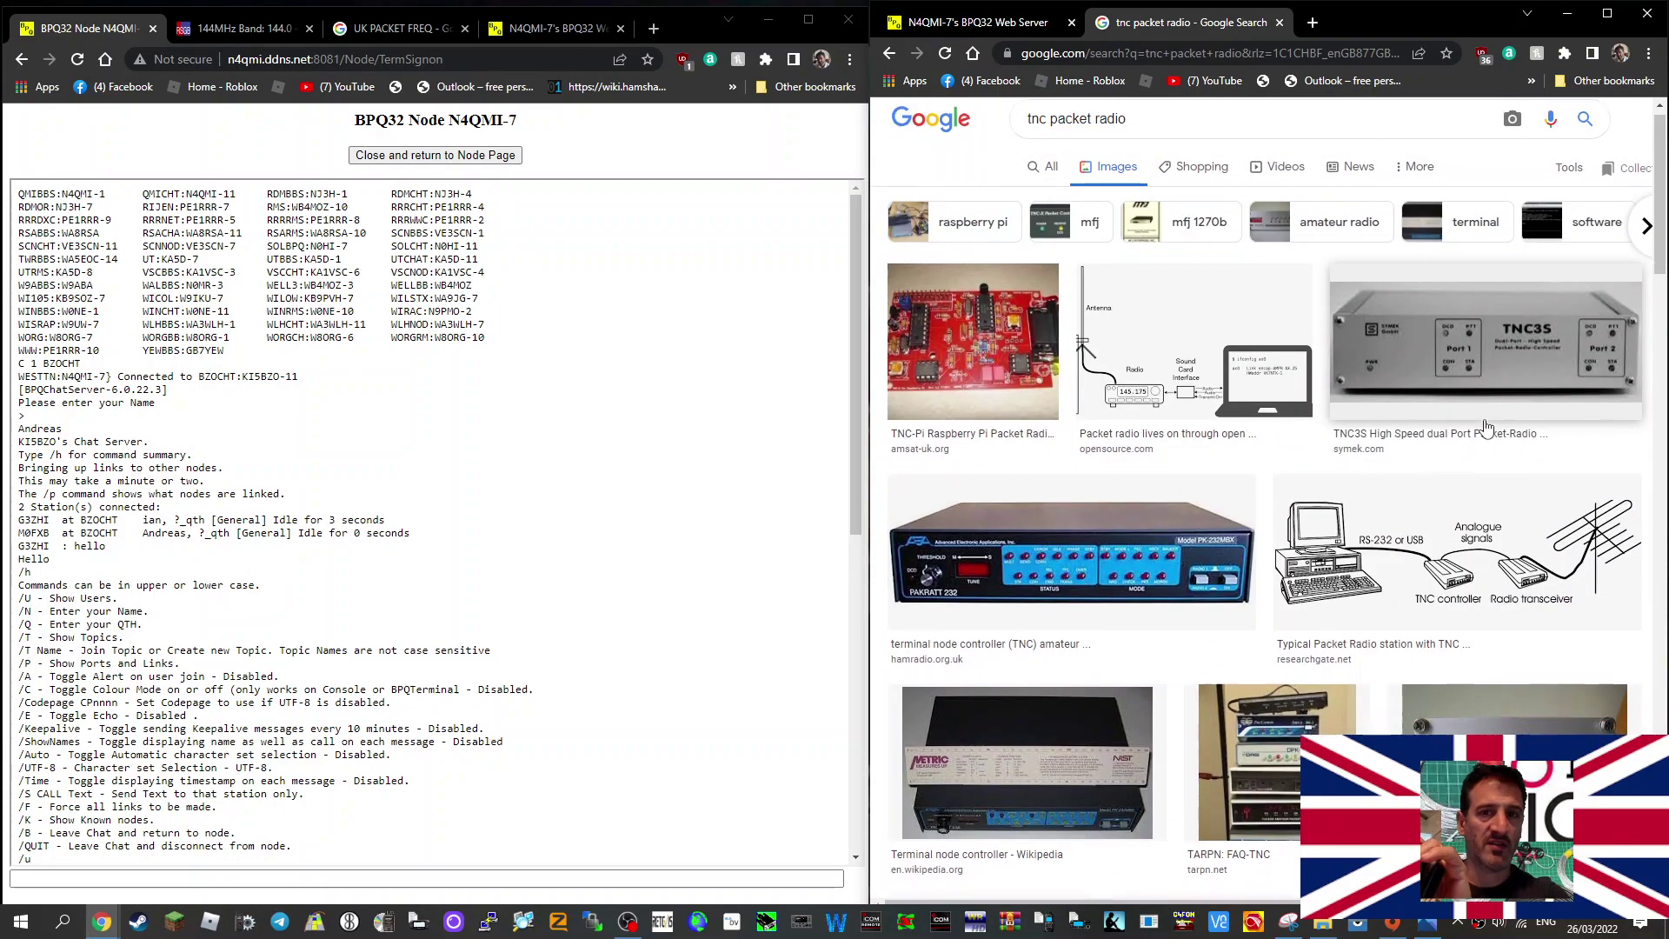
pyautogui.scroll(-4, 1486, 426)
pyautogui.scroll(-3, 1484, 419)
pyautogui.scroll(4, 1485, 420)
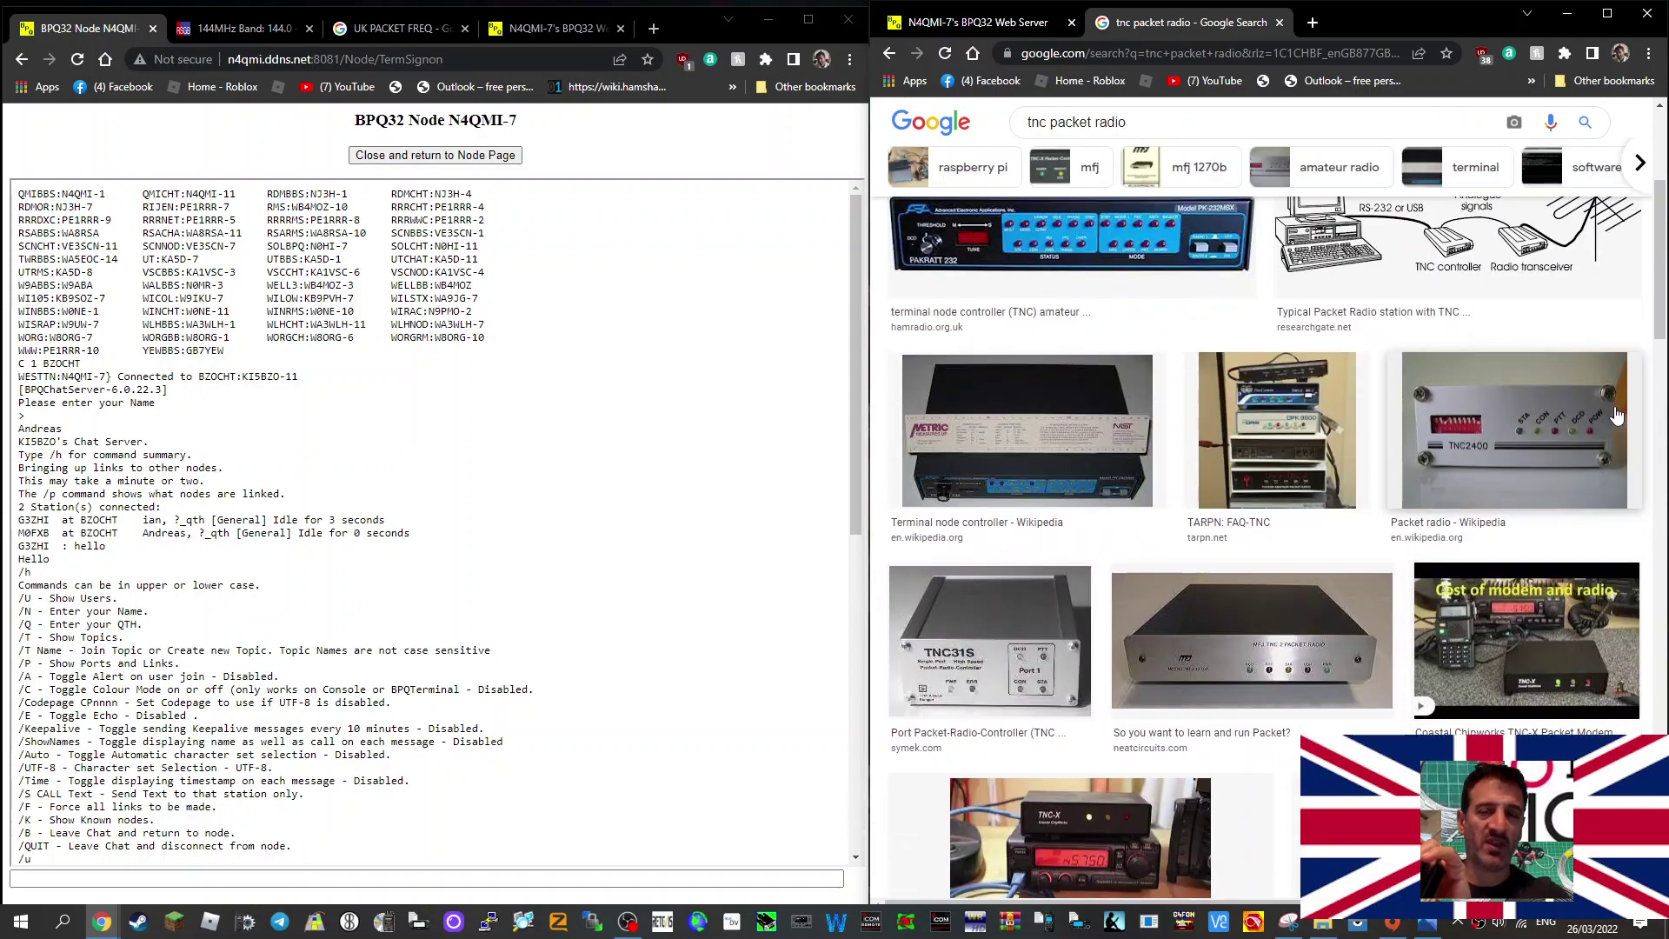
pyautogui.scroll(3, 1372, 400)
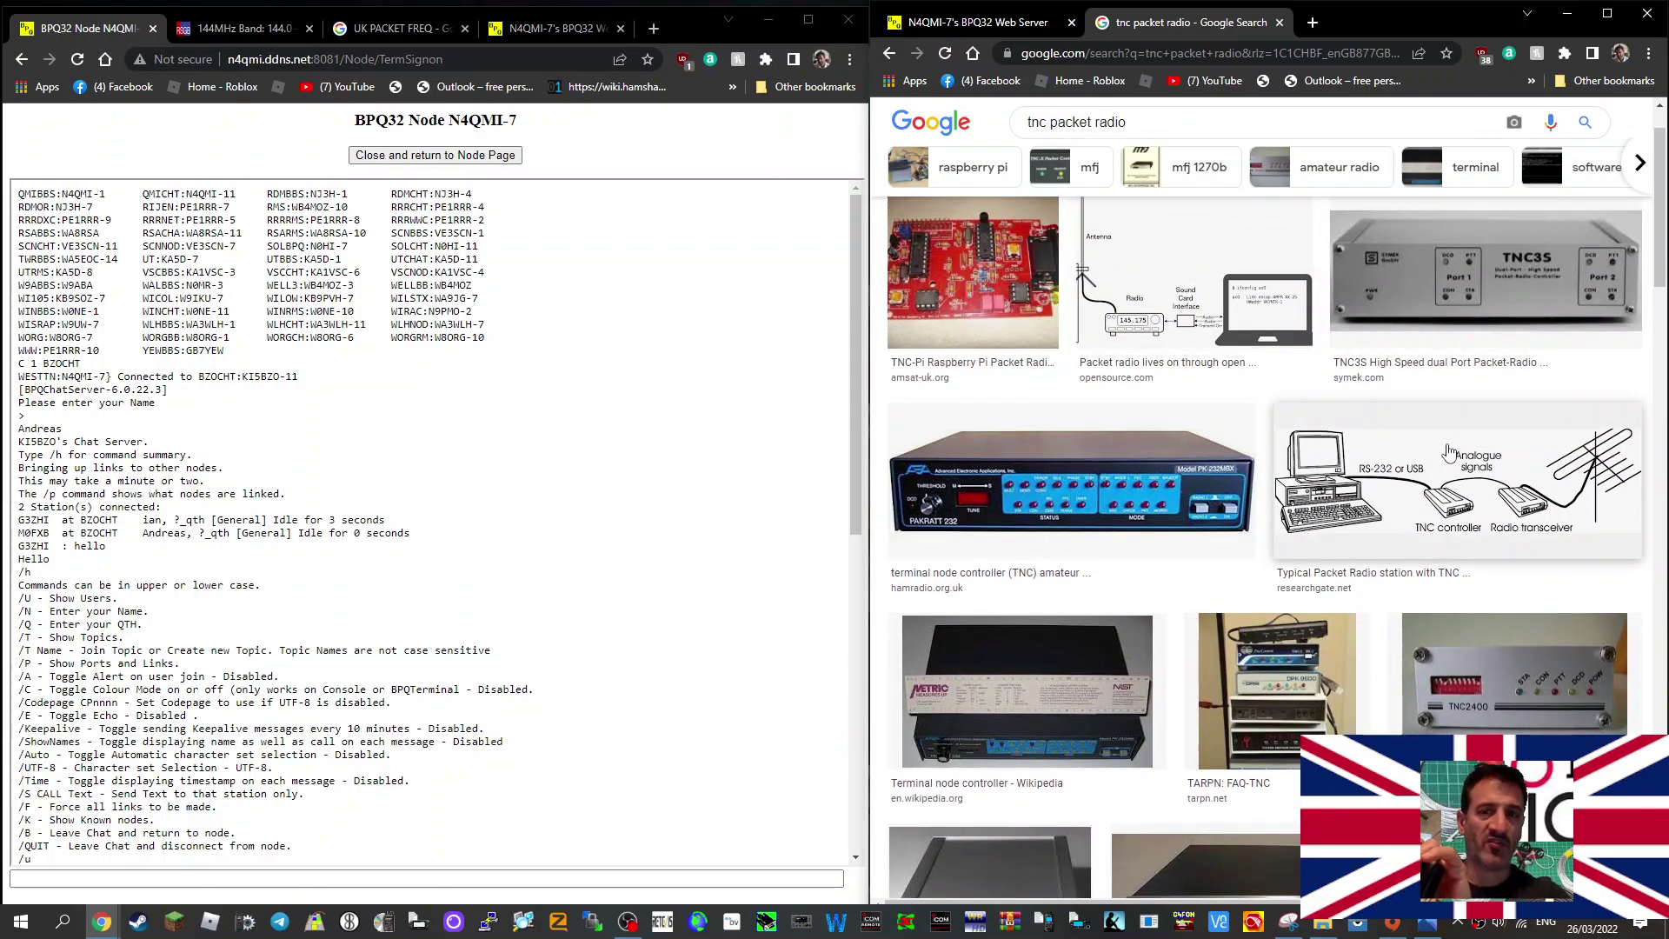
pyautogui.scroll(-1, 1447, 453)
pyautogui.scroll(-15, 1447, 452)
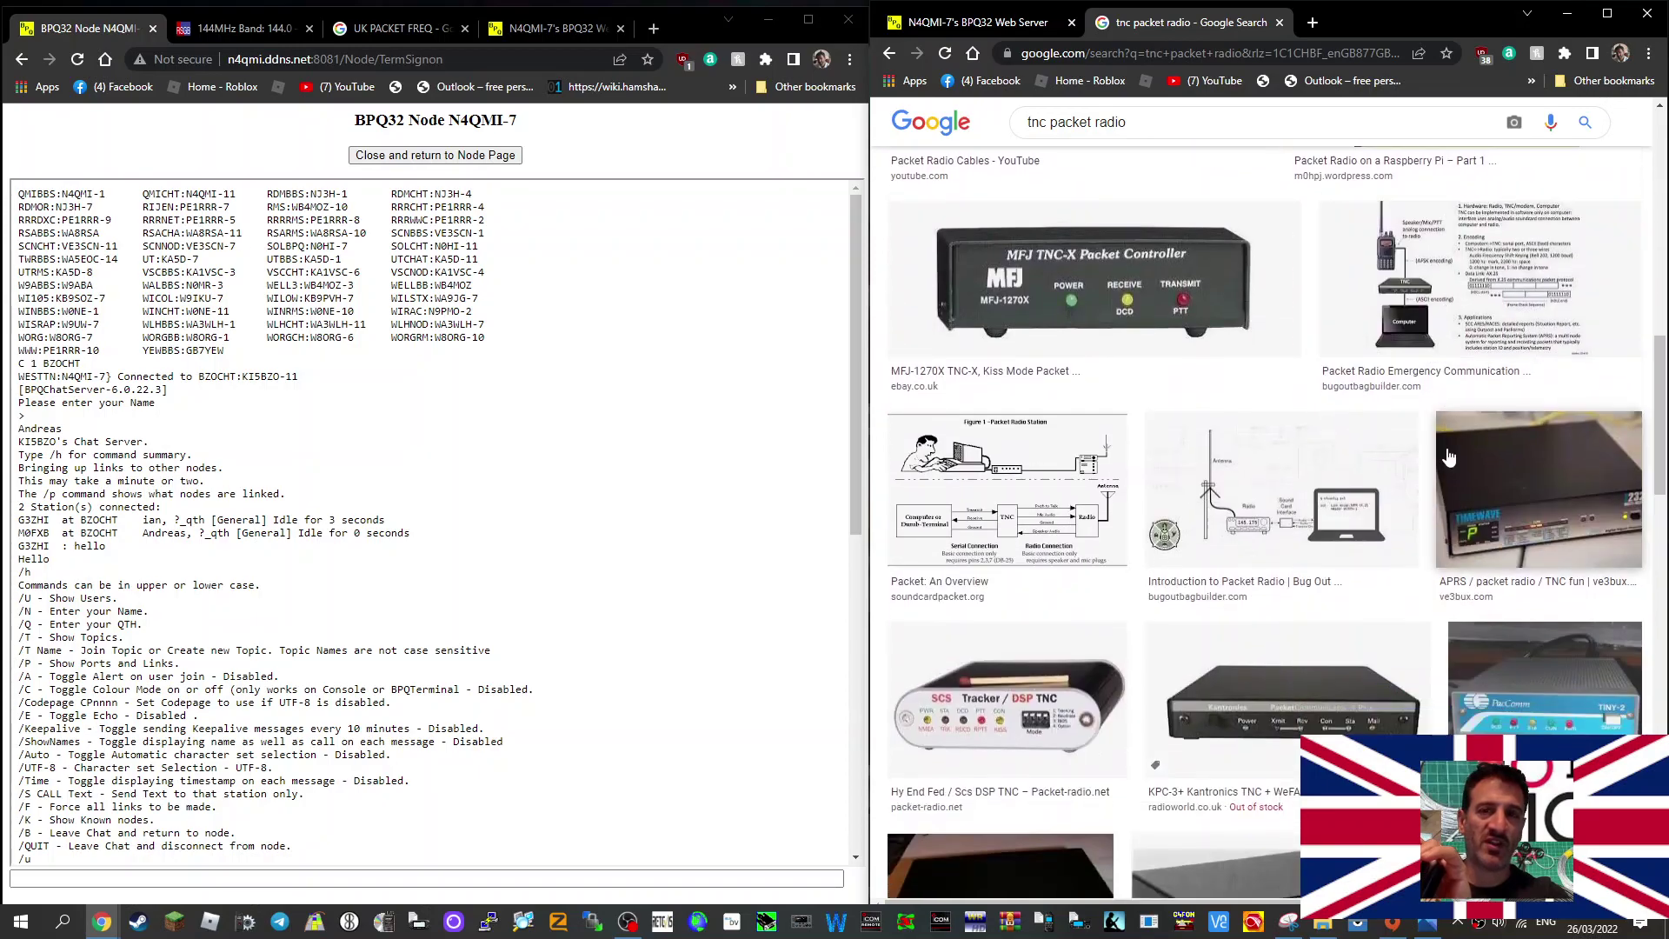
pyautogui.scroll(15, 1457, 474)
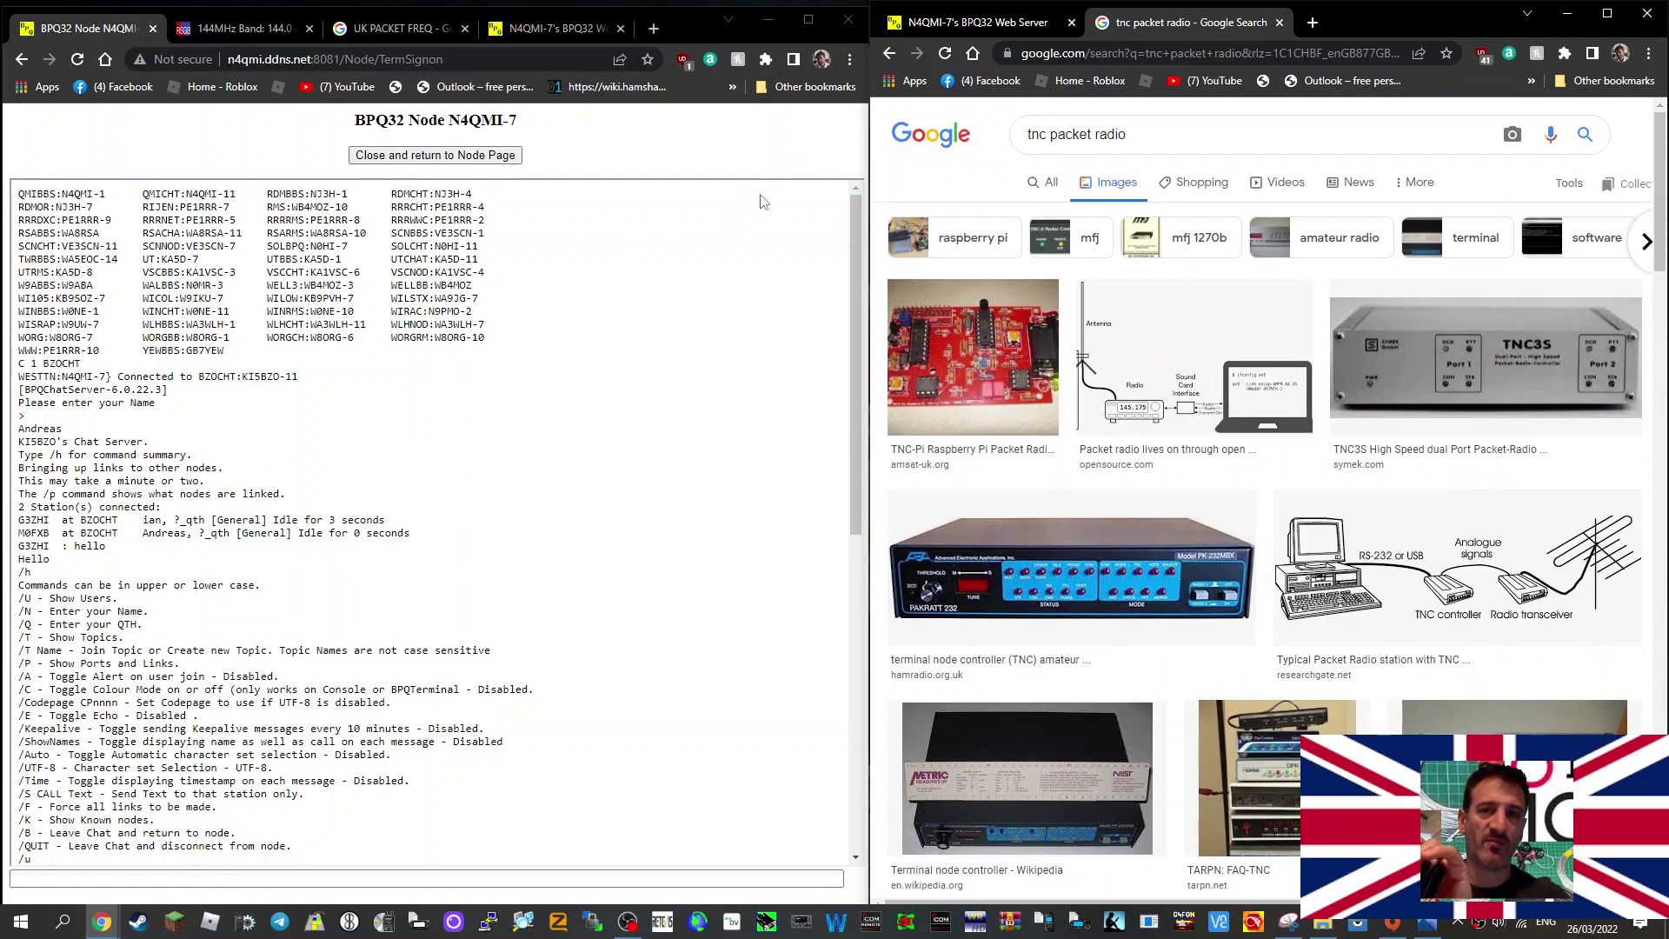
# Step: Return to the BPQ32 node list and examine the terminal log of the earlier chat session, including its command summary
pyautogui.click(963, 28)
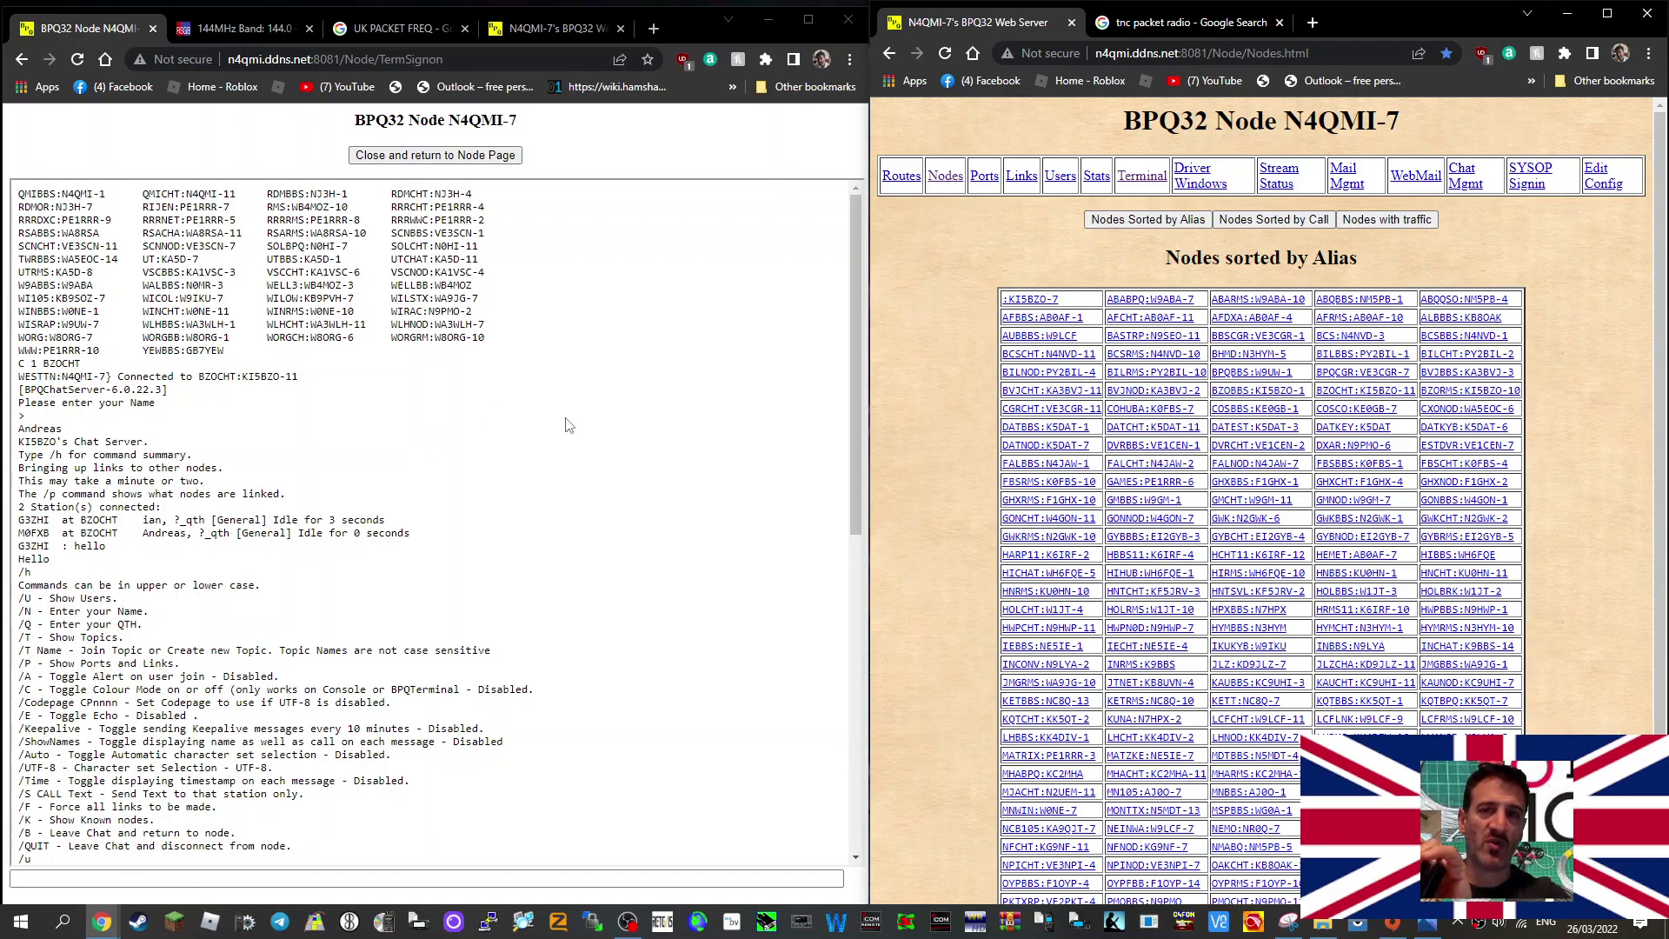
pyautogui.scroll(-6, 567, 426)
pyautogui.scroll(6, 567, 427)
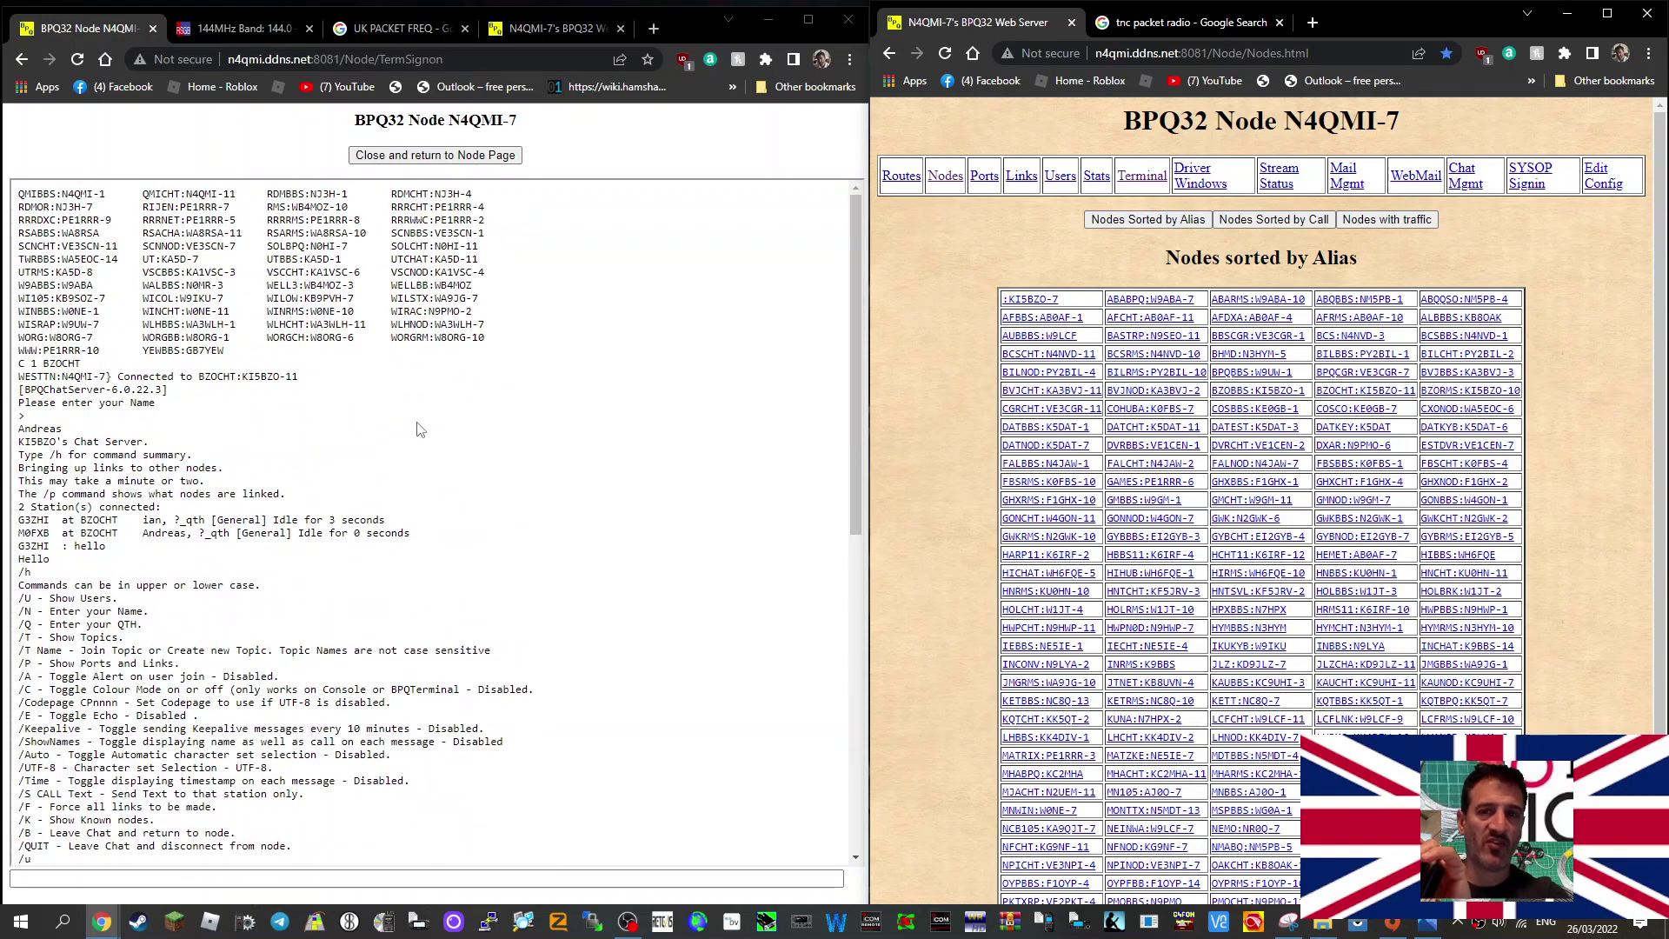
pyautogui.scroll(-7, 425, 435)
pyautogui.scroll(5, 414, 495)
pyautogui.scroll(2, 414, 495)
pyautogui.scroll(-3, 591, 439)
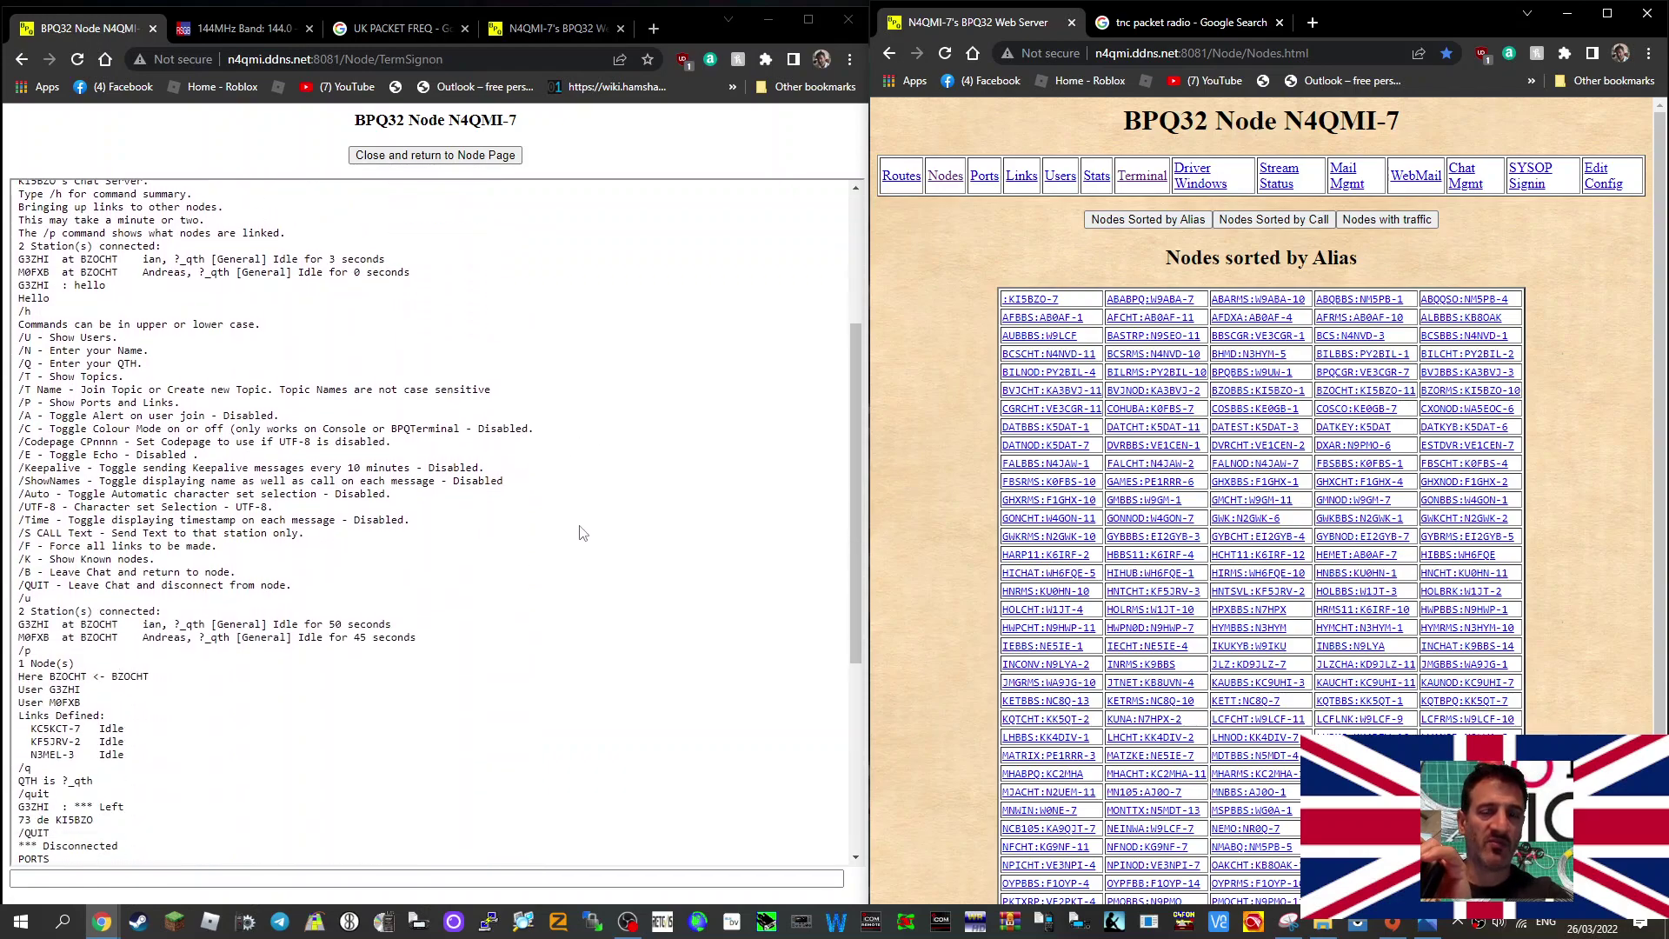
pyautogui.click(269, 875)
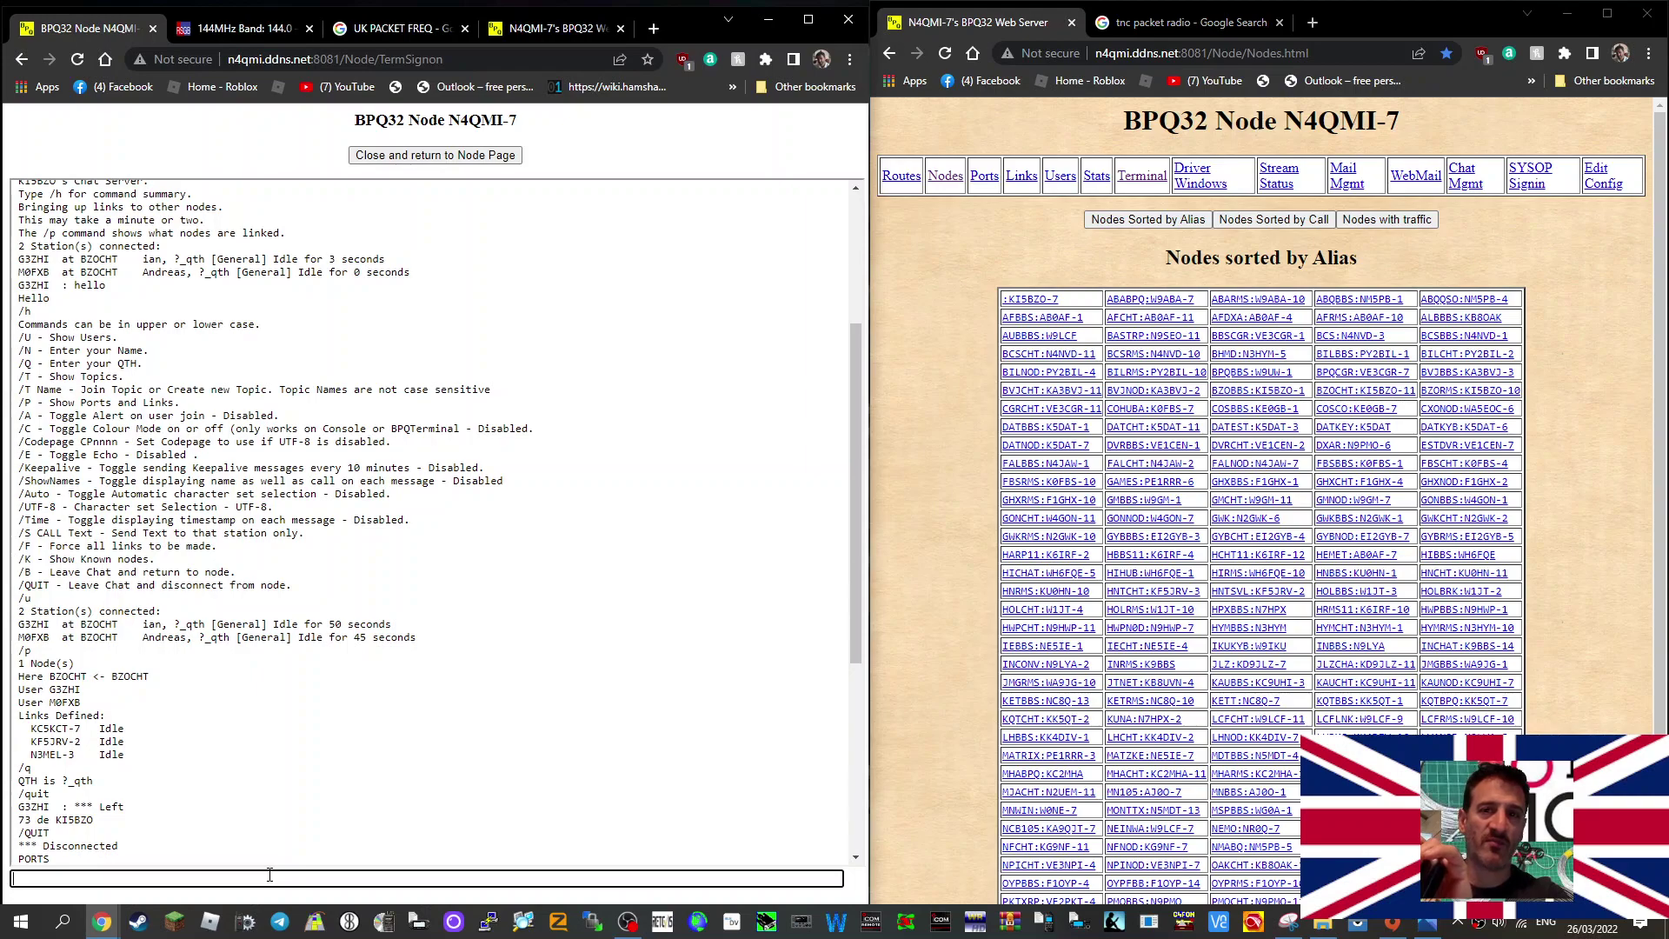
pyautogui.write('/')
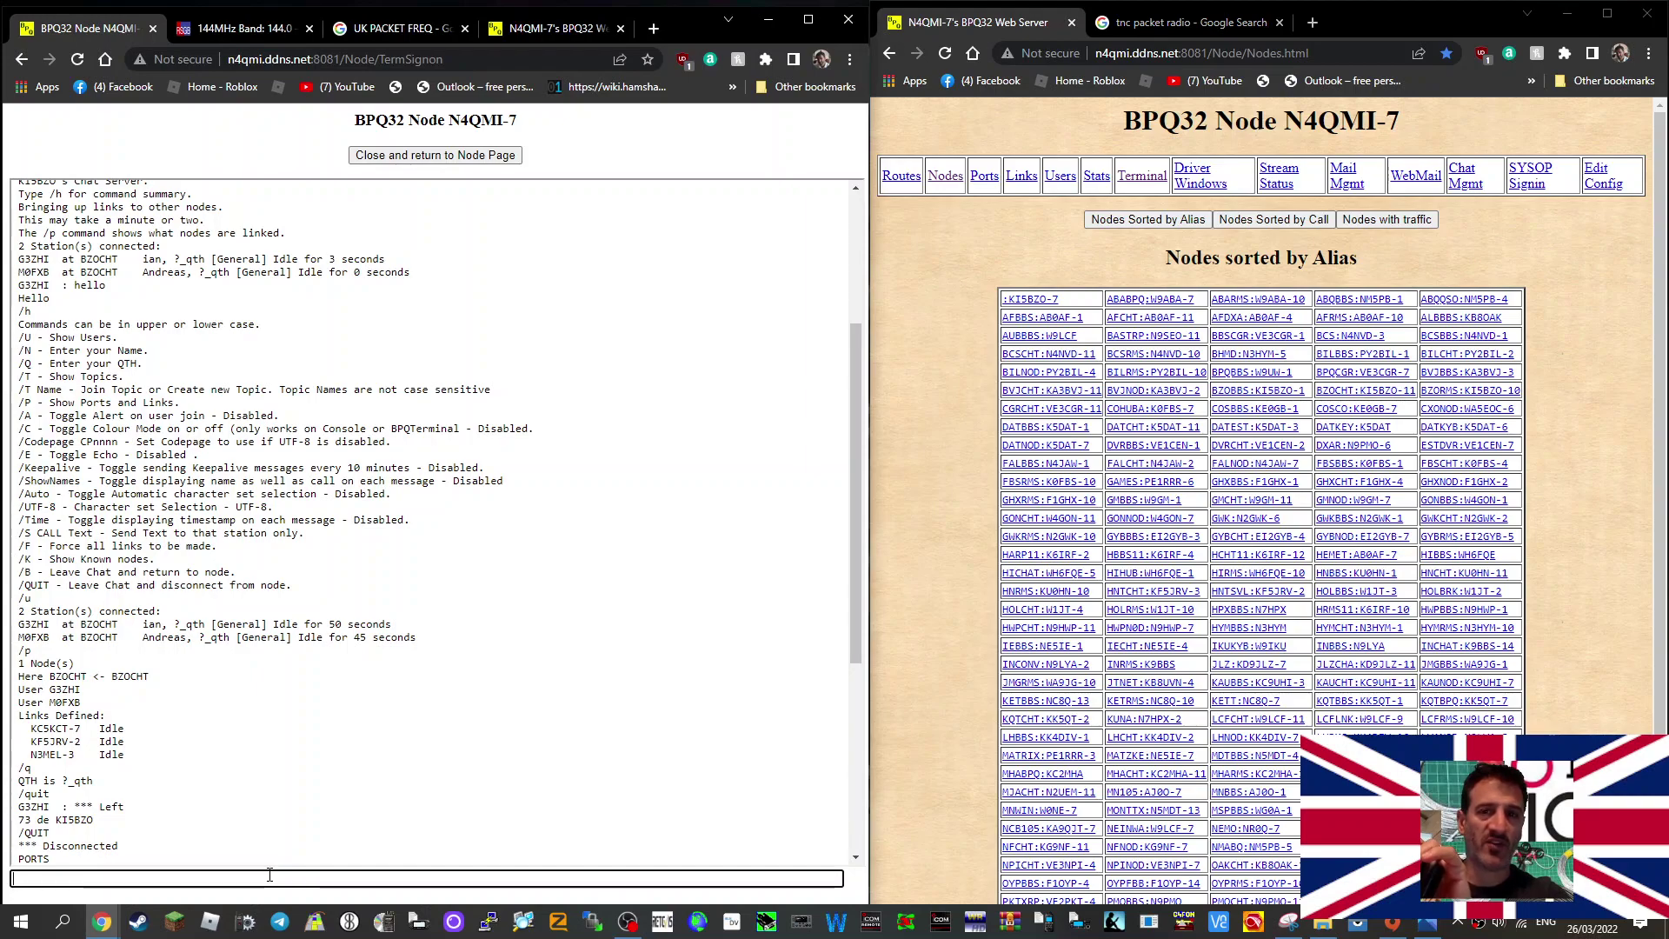
pyautogui.scroll(3, 430, 573)
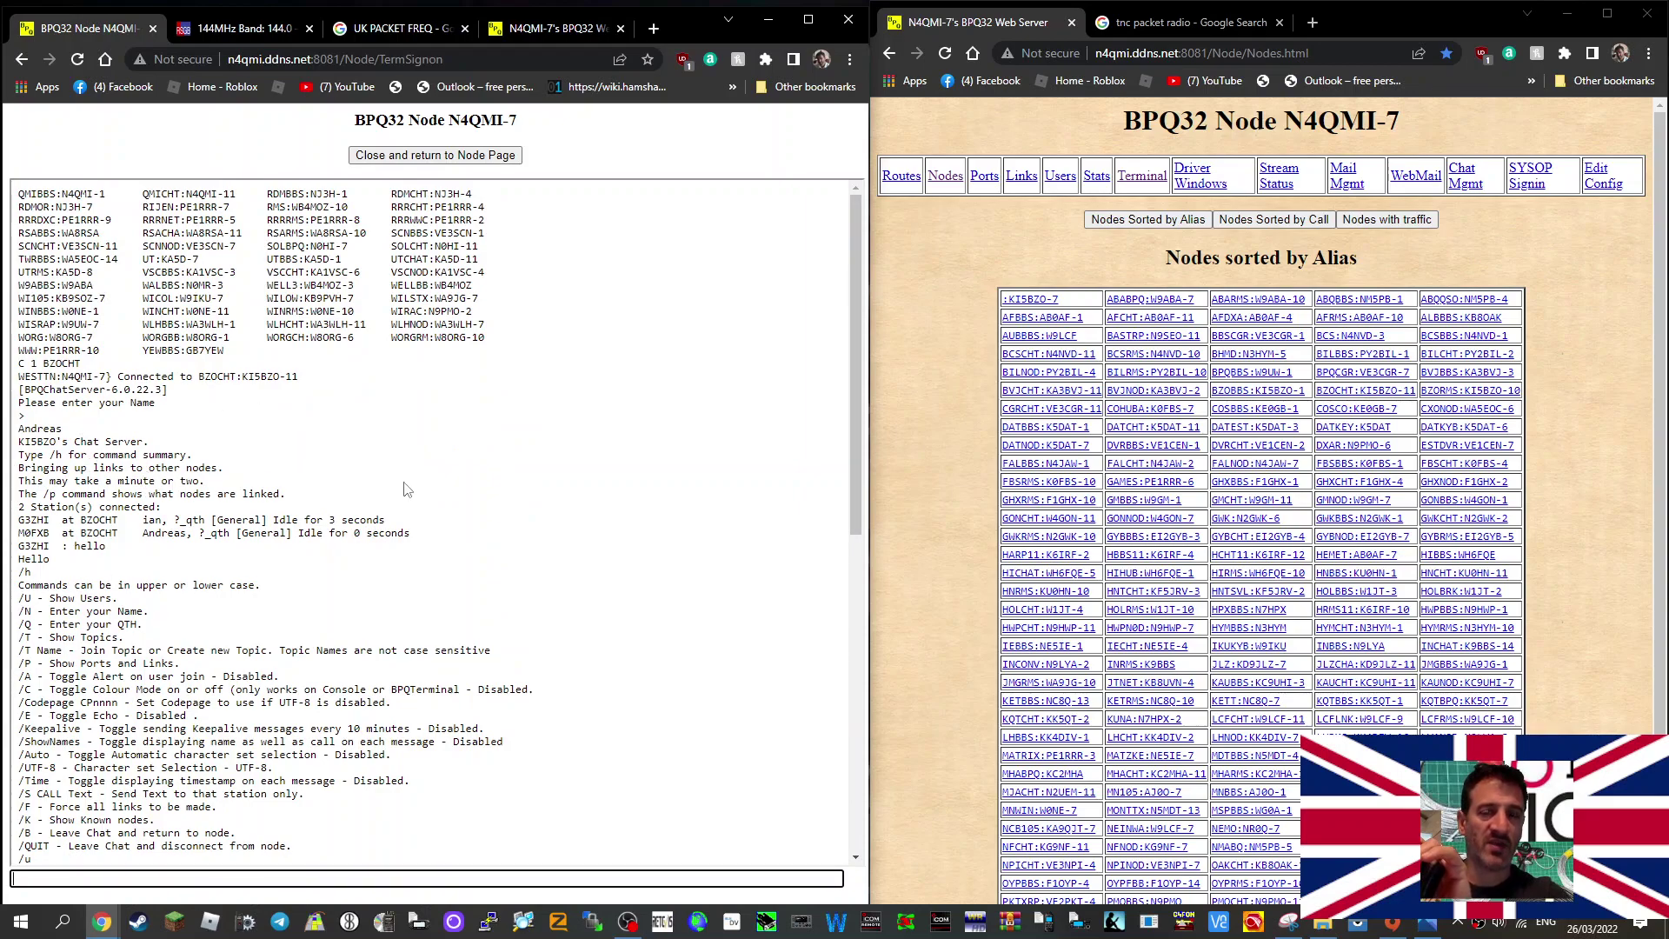
pyautogui.scroll(-1, 214, 434)
pyautogui.scroll(-3, 127, 421)
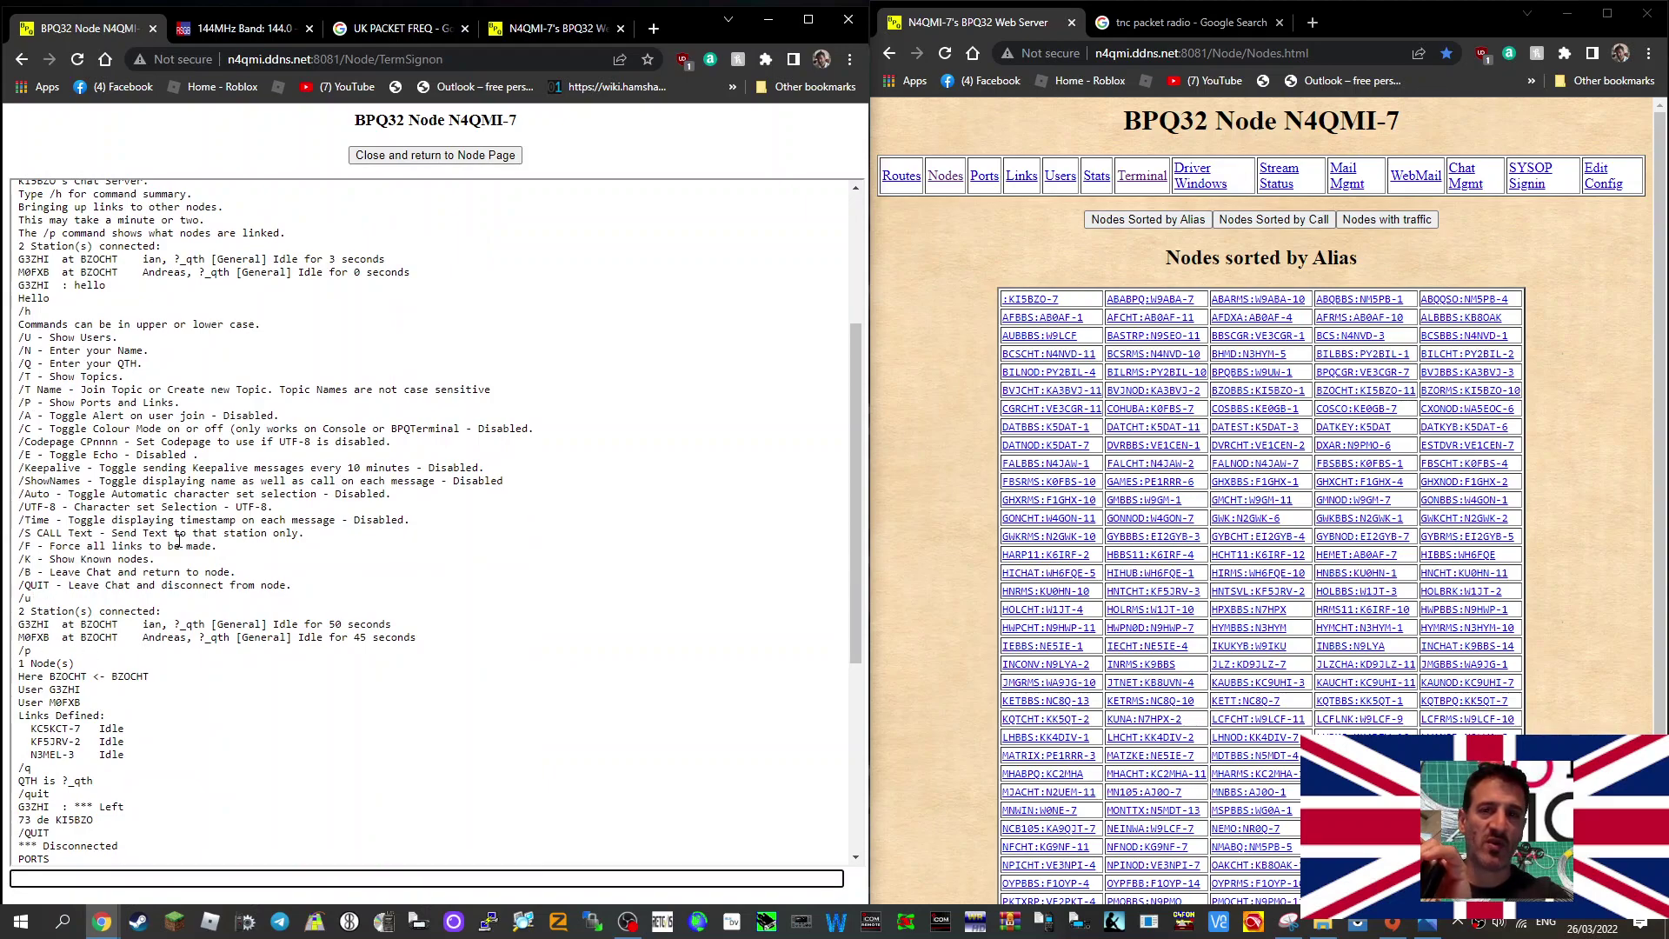
pyautogui.scroll(2, 166, 536)
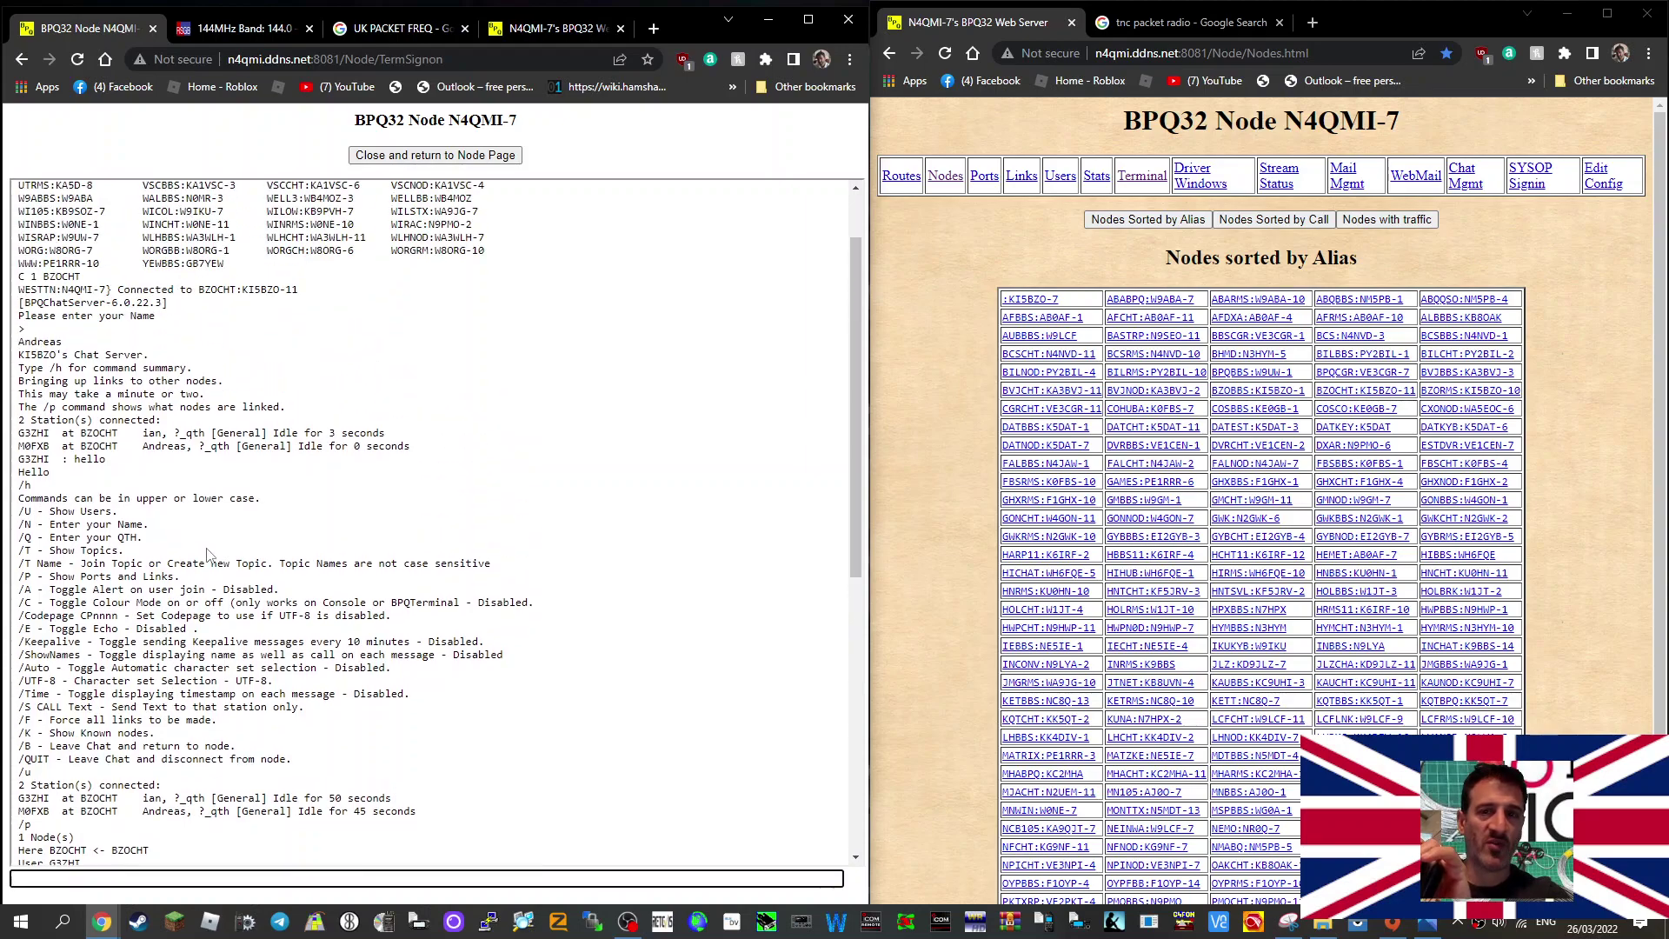
pyautogui.scroll(1, 191, 547)
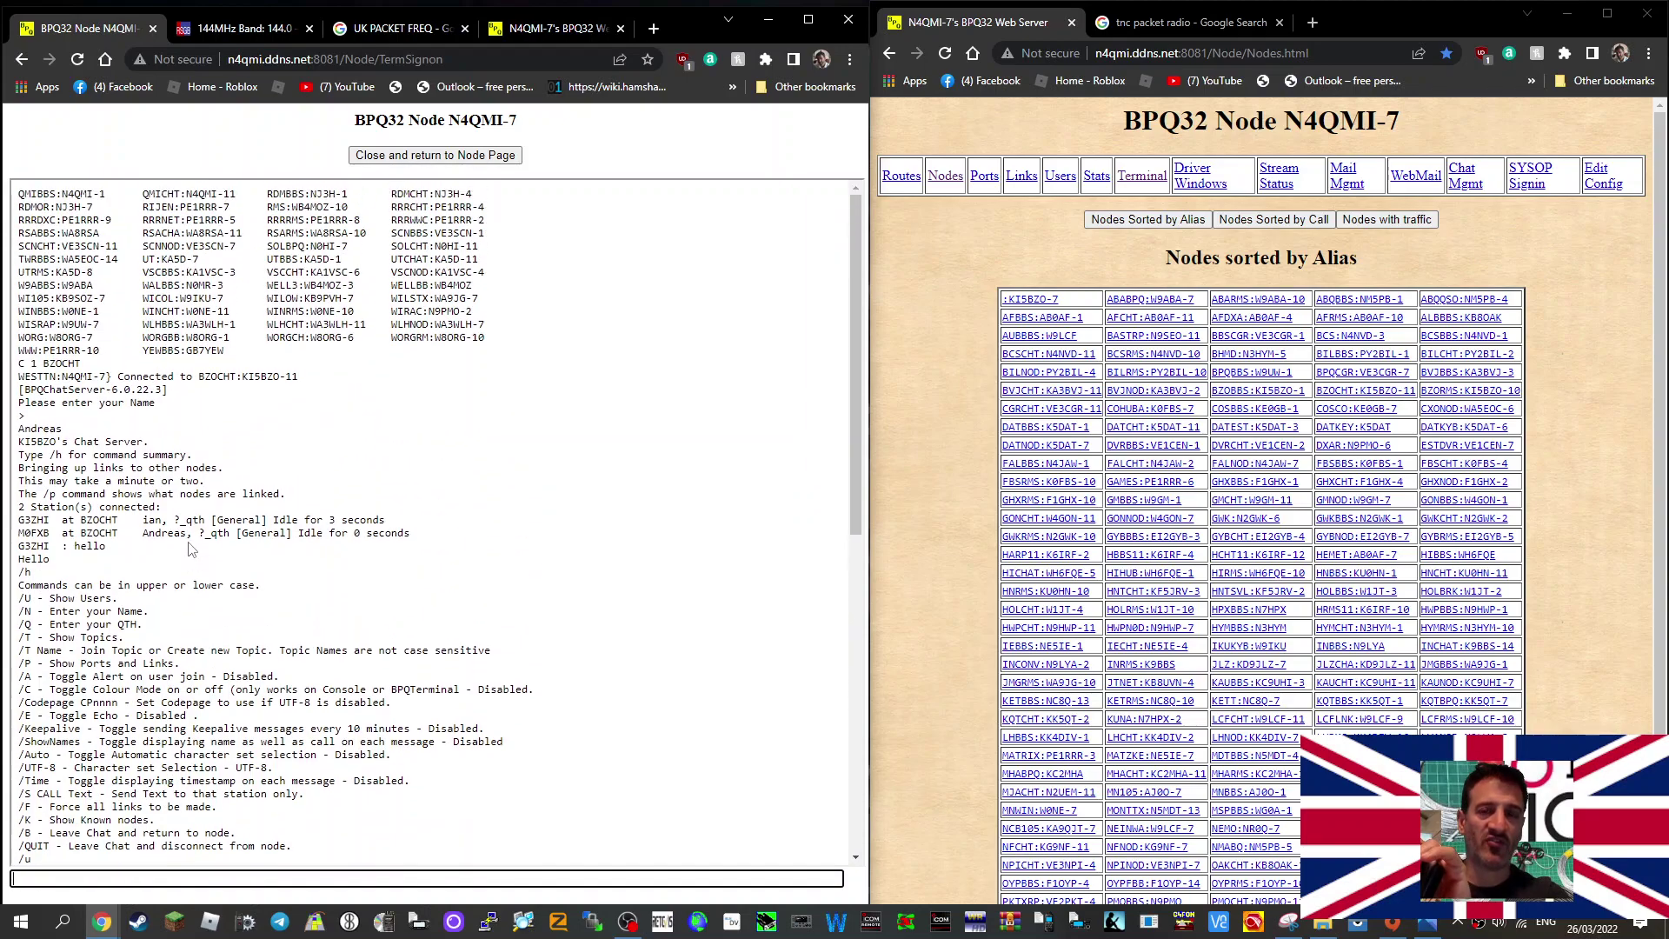
# Step: Close the existing terminal session back to the node page and maximize the browser window showing the nodes by alias
pyautogui.click(432, 158)
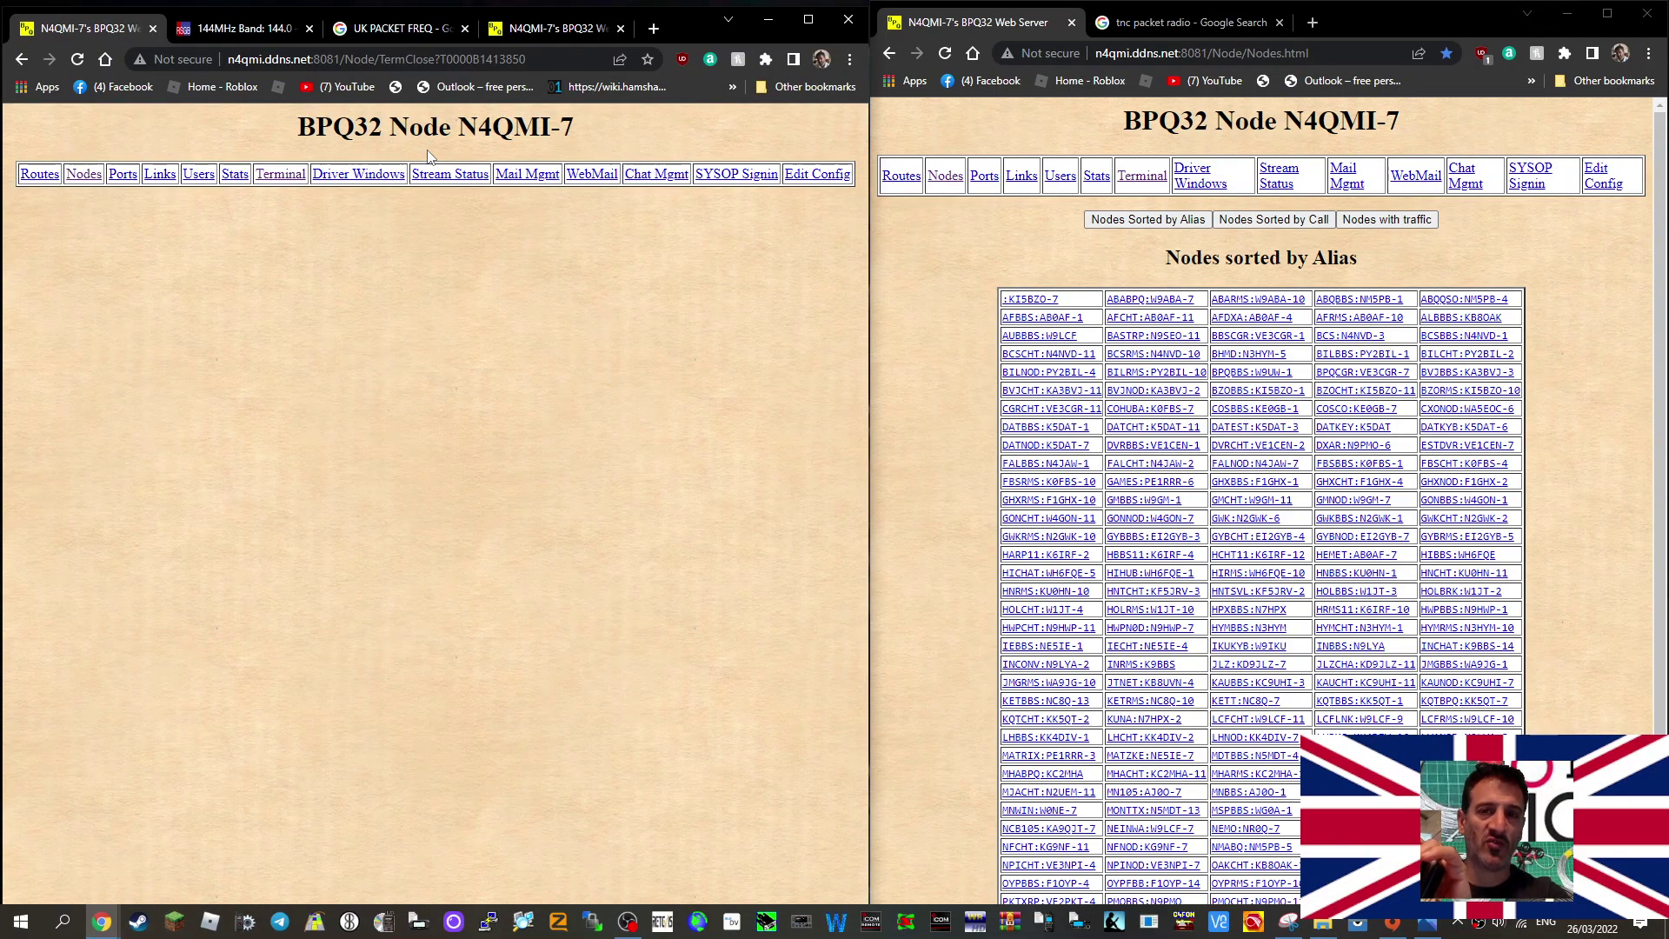
pyautogui.click(1602, 21)
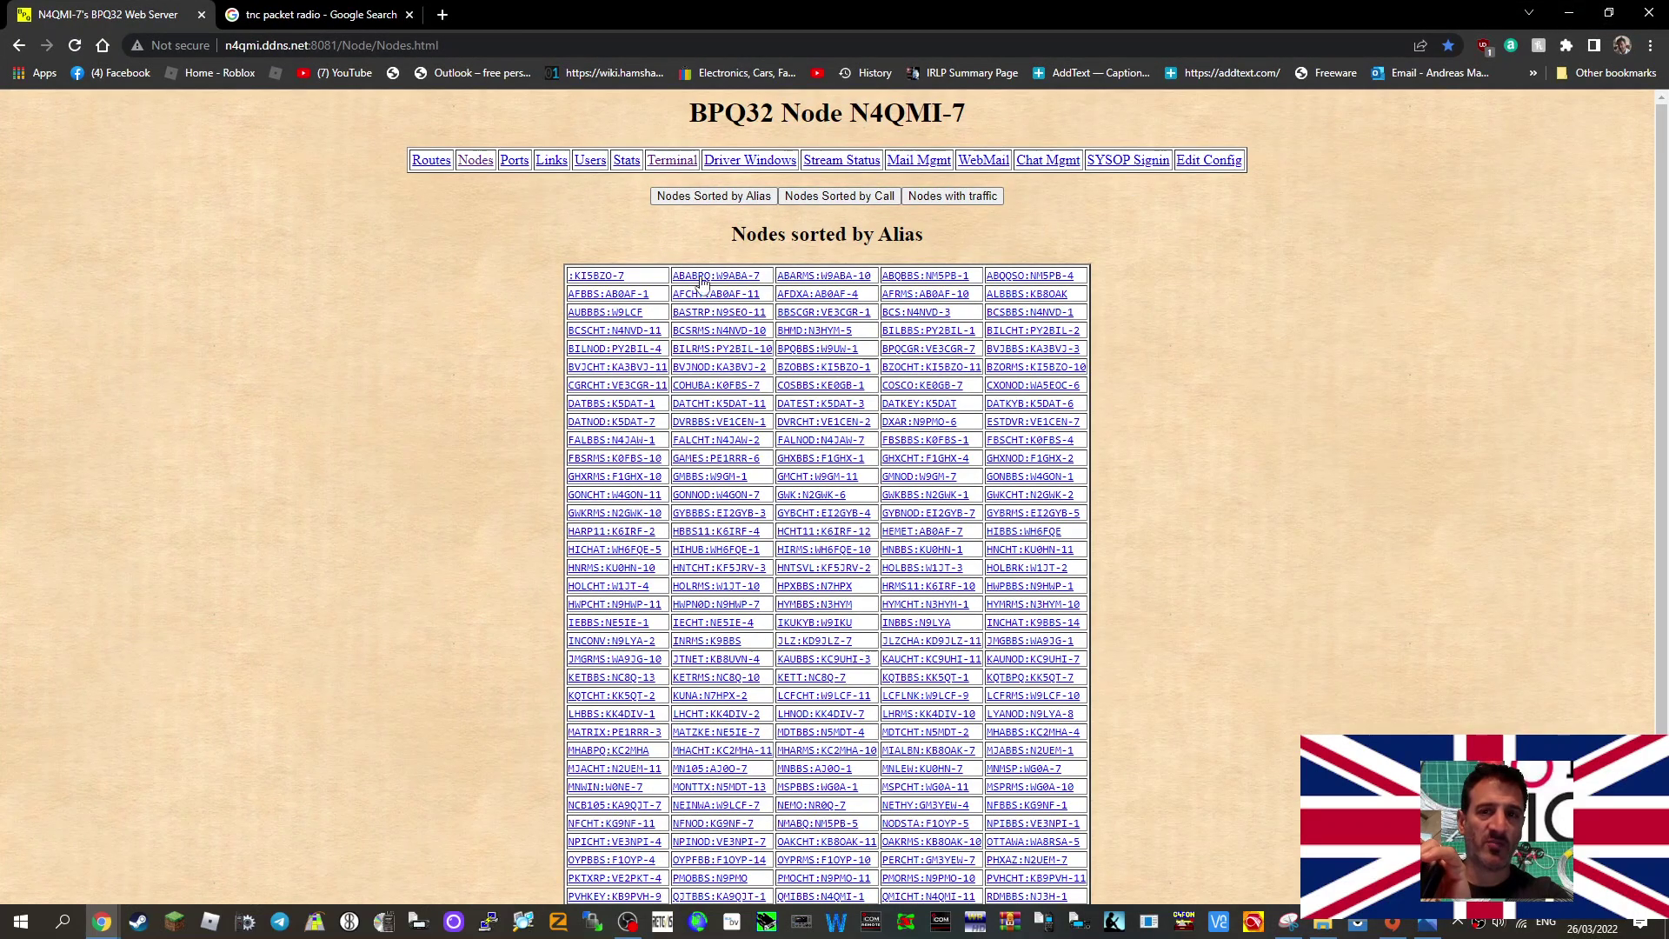
# Step: Sign in to the node's Terminal with the saved username and password, and request the command list with "?"
pyautogui.click(667, 163)
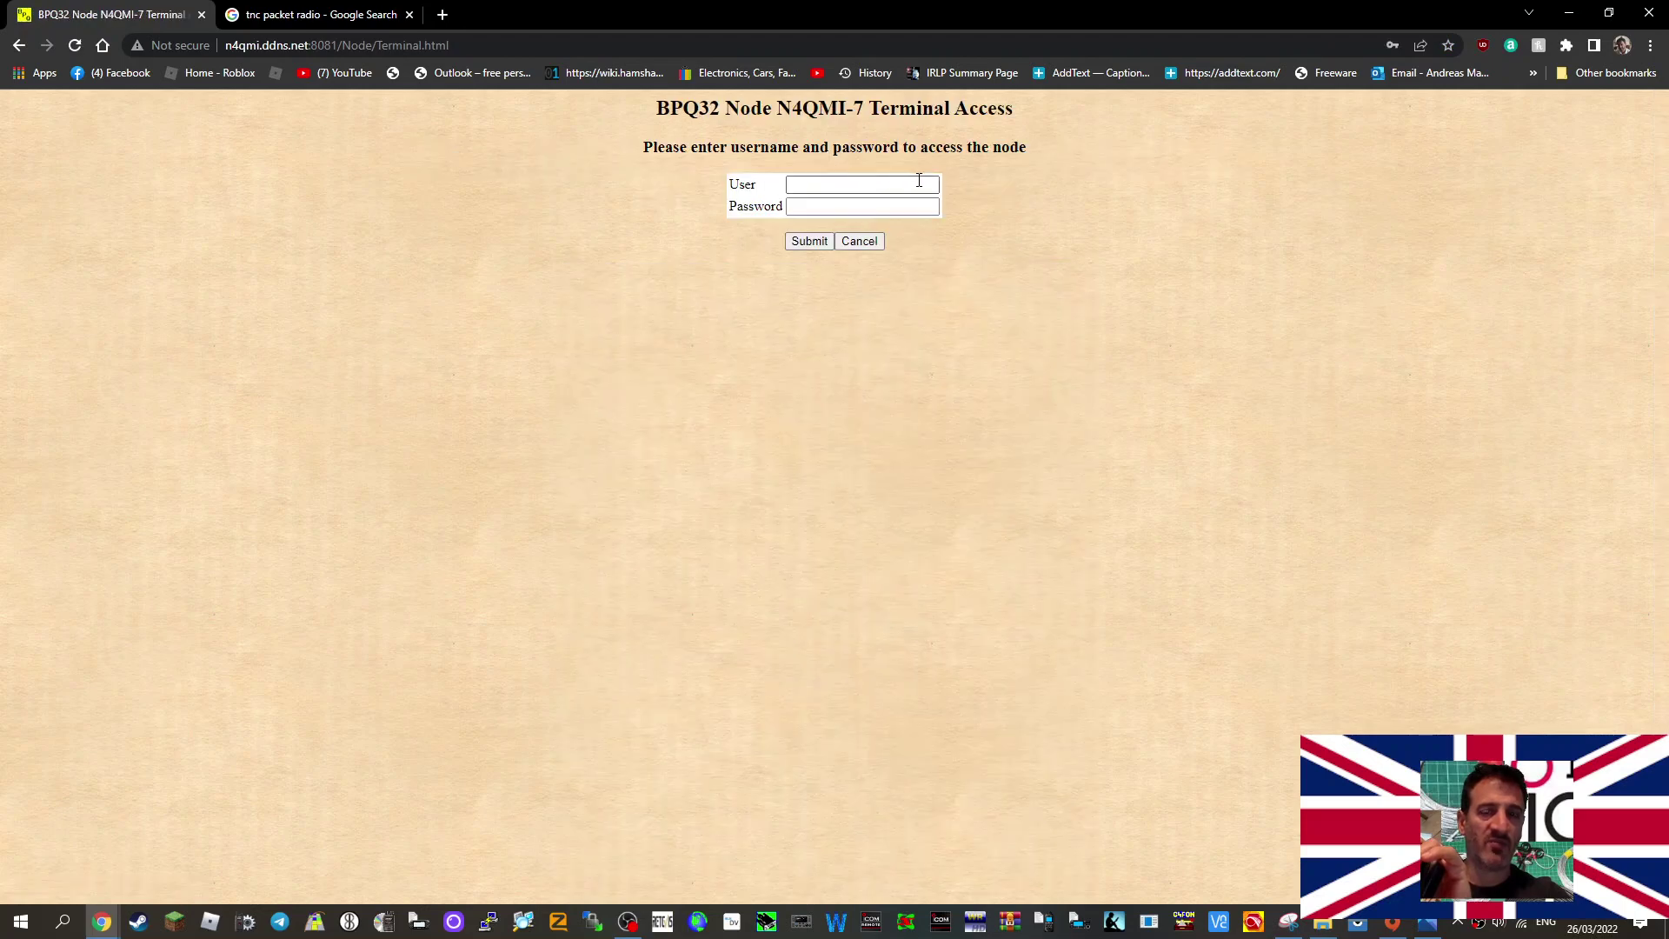
pyautogui.click(832, 186)
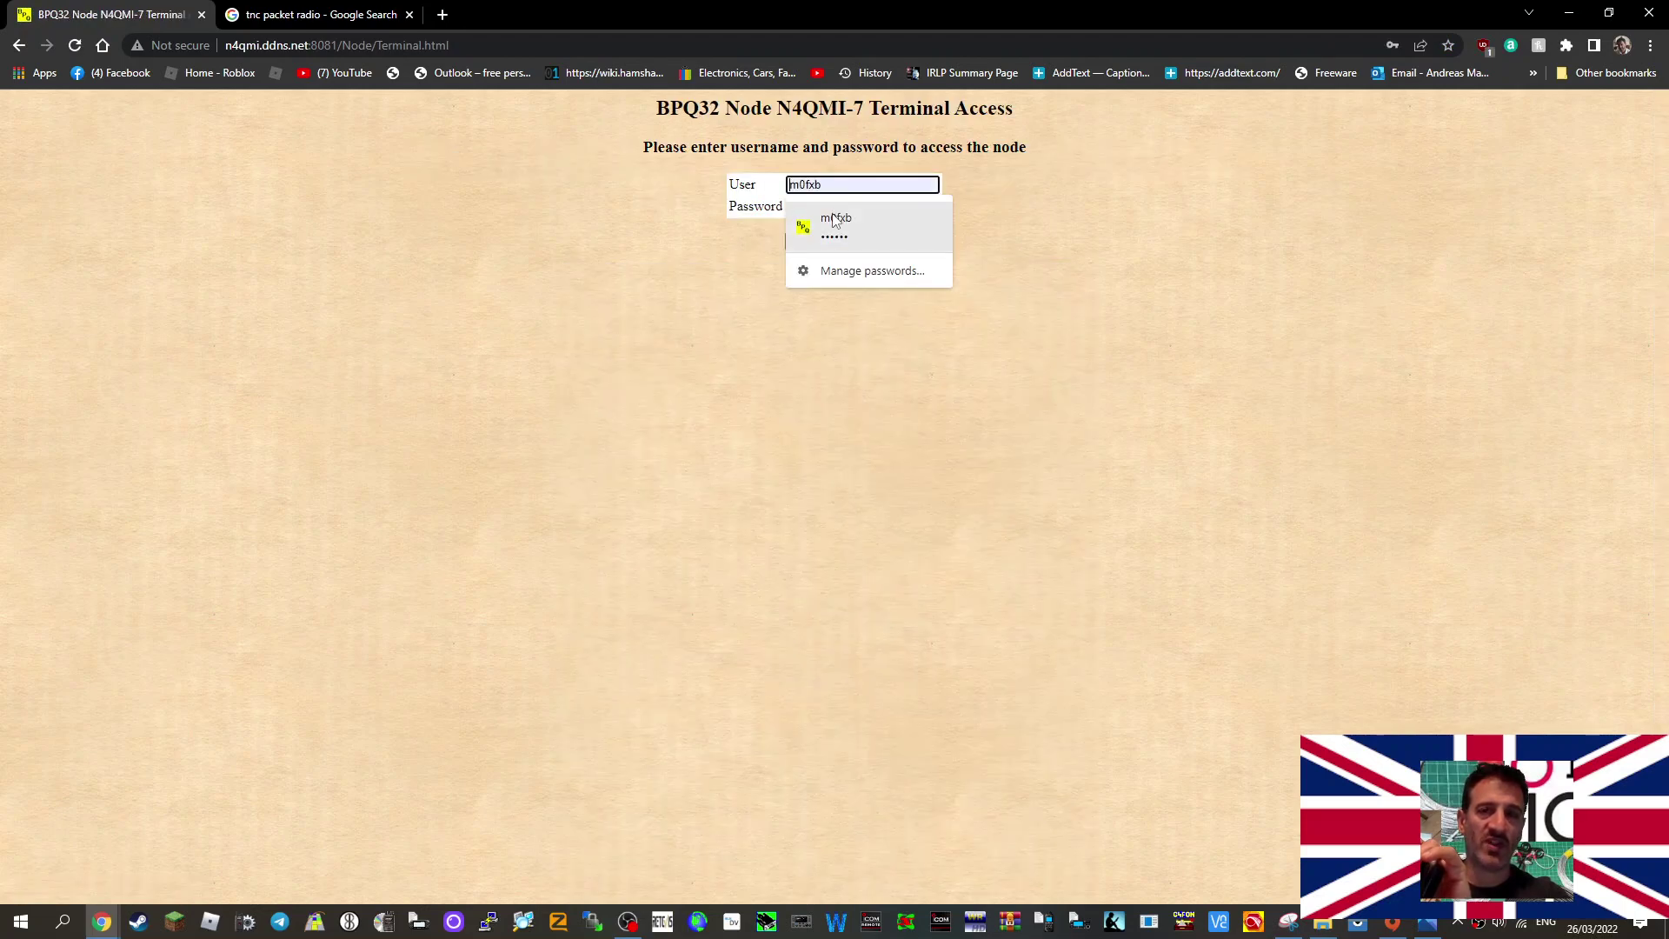
pyautogui.click(834, 220)
pyautogui.click(810, 246)
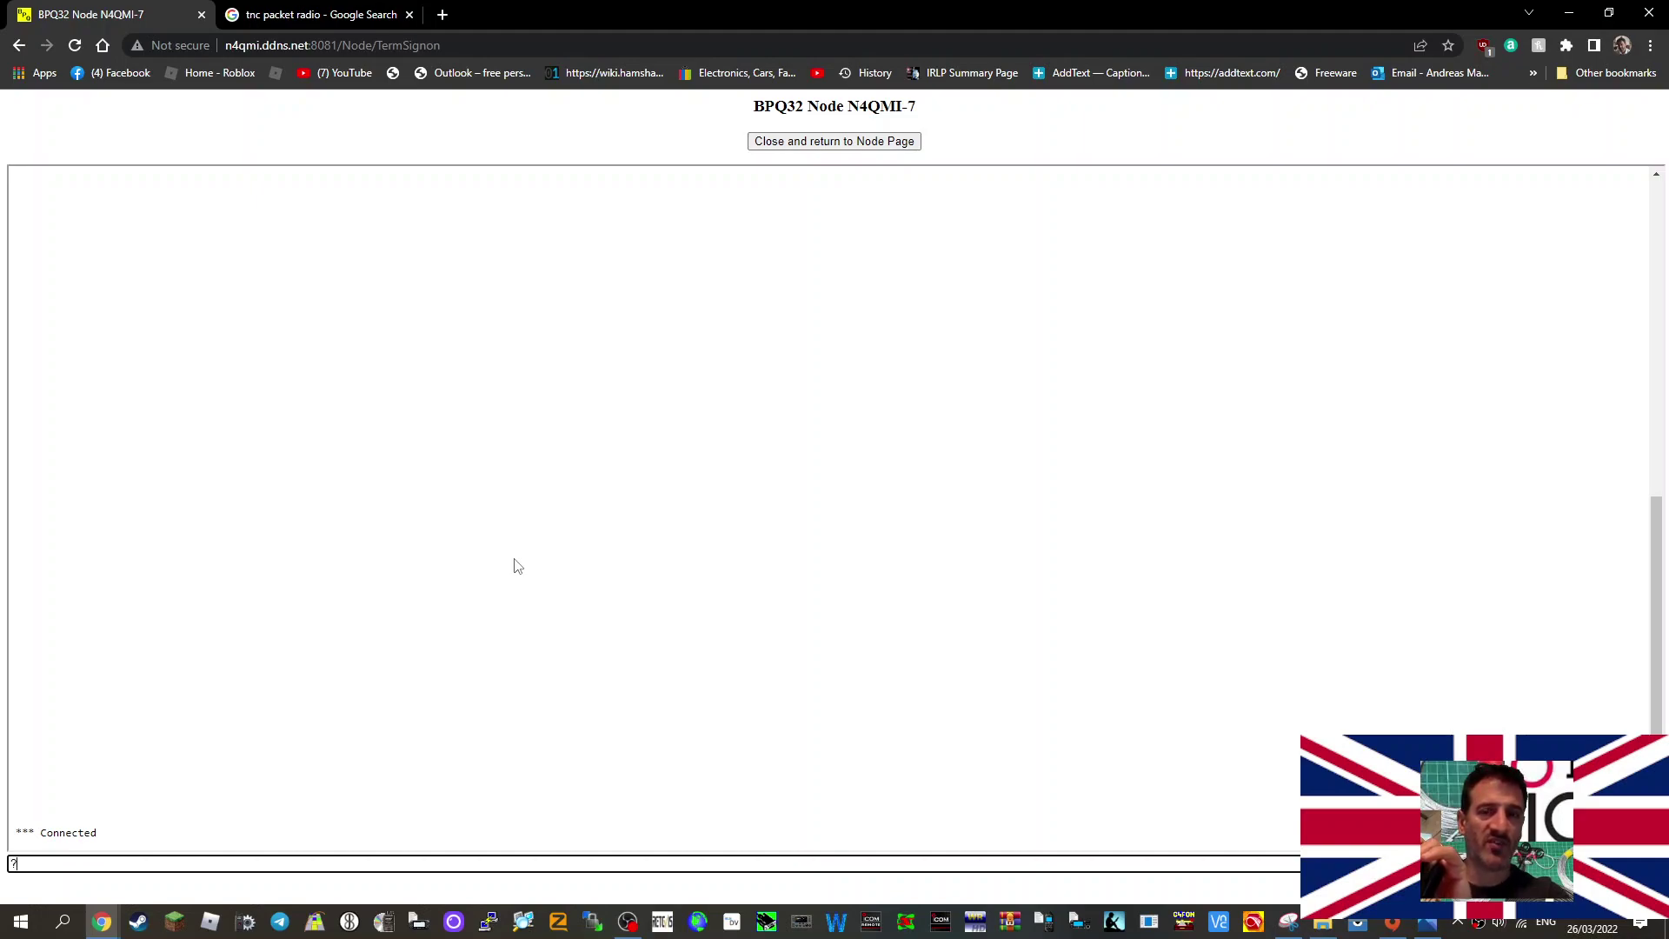
pyautogui.press('Return')
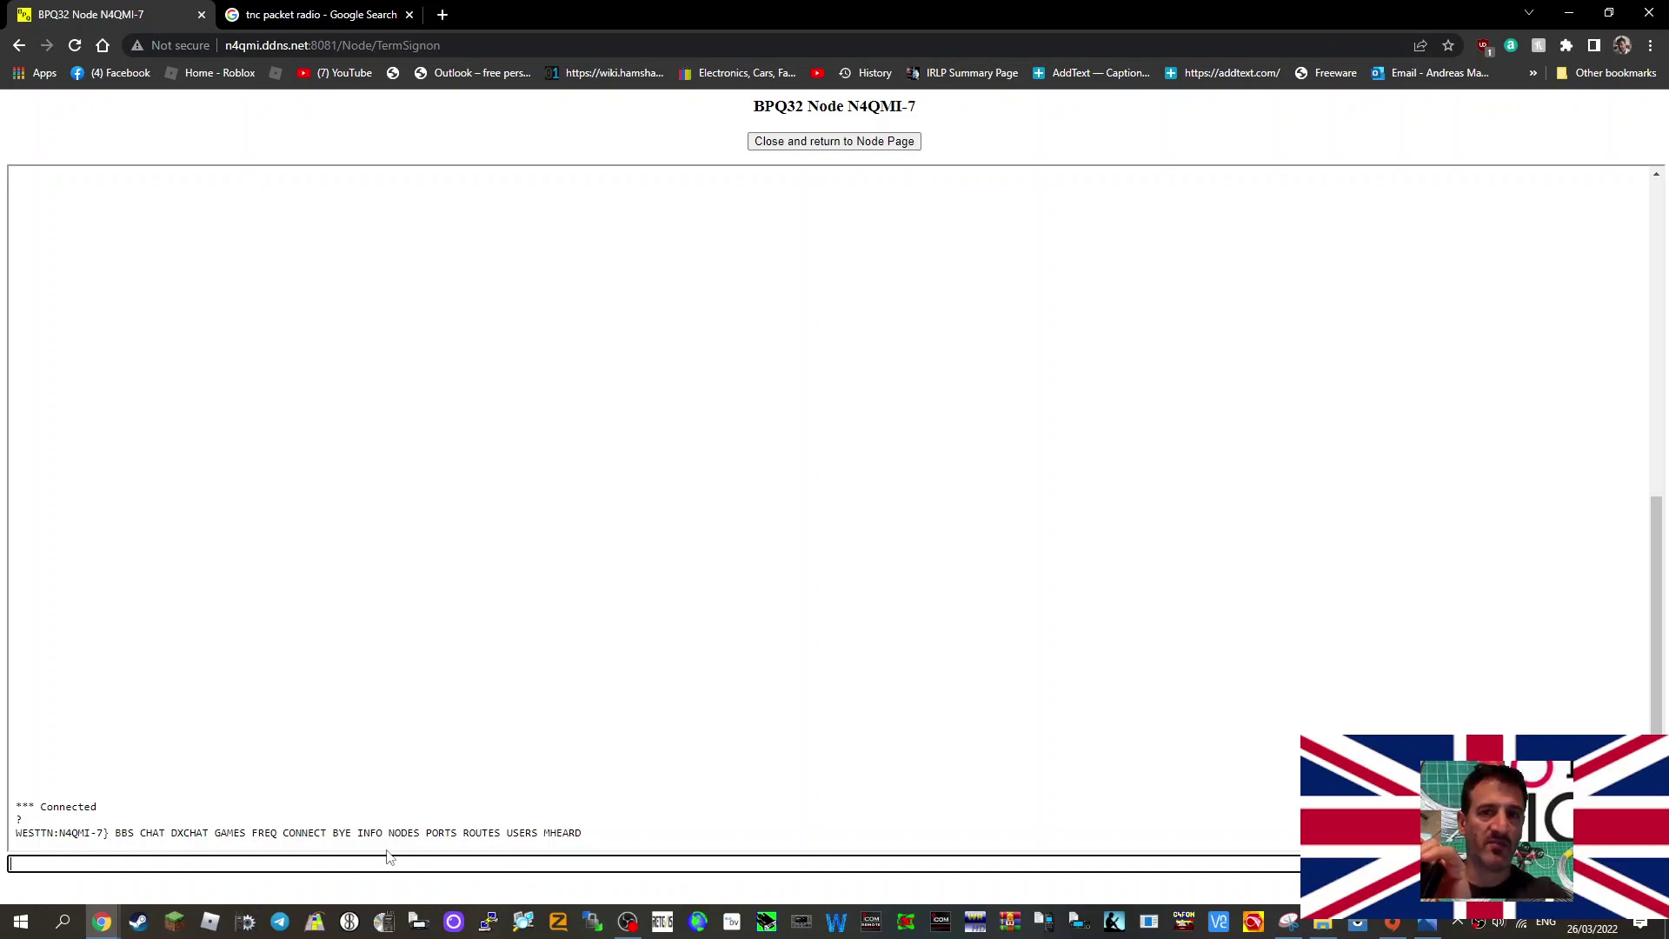
# Step: Reload the terminal page with form resubmission and list the known nodes with the "n" command
pyautogui.press('F5')
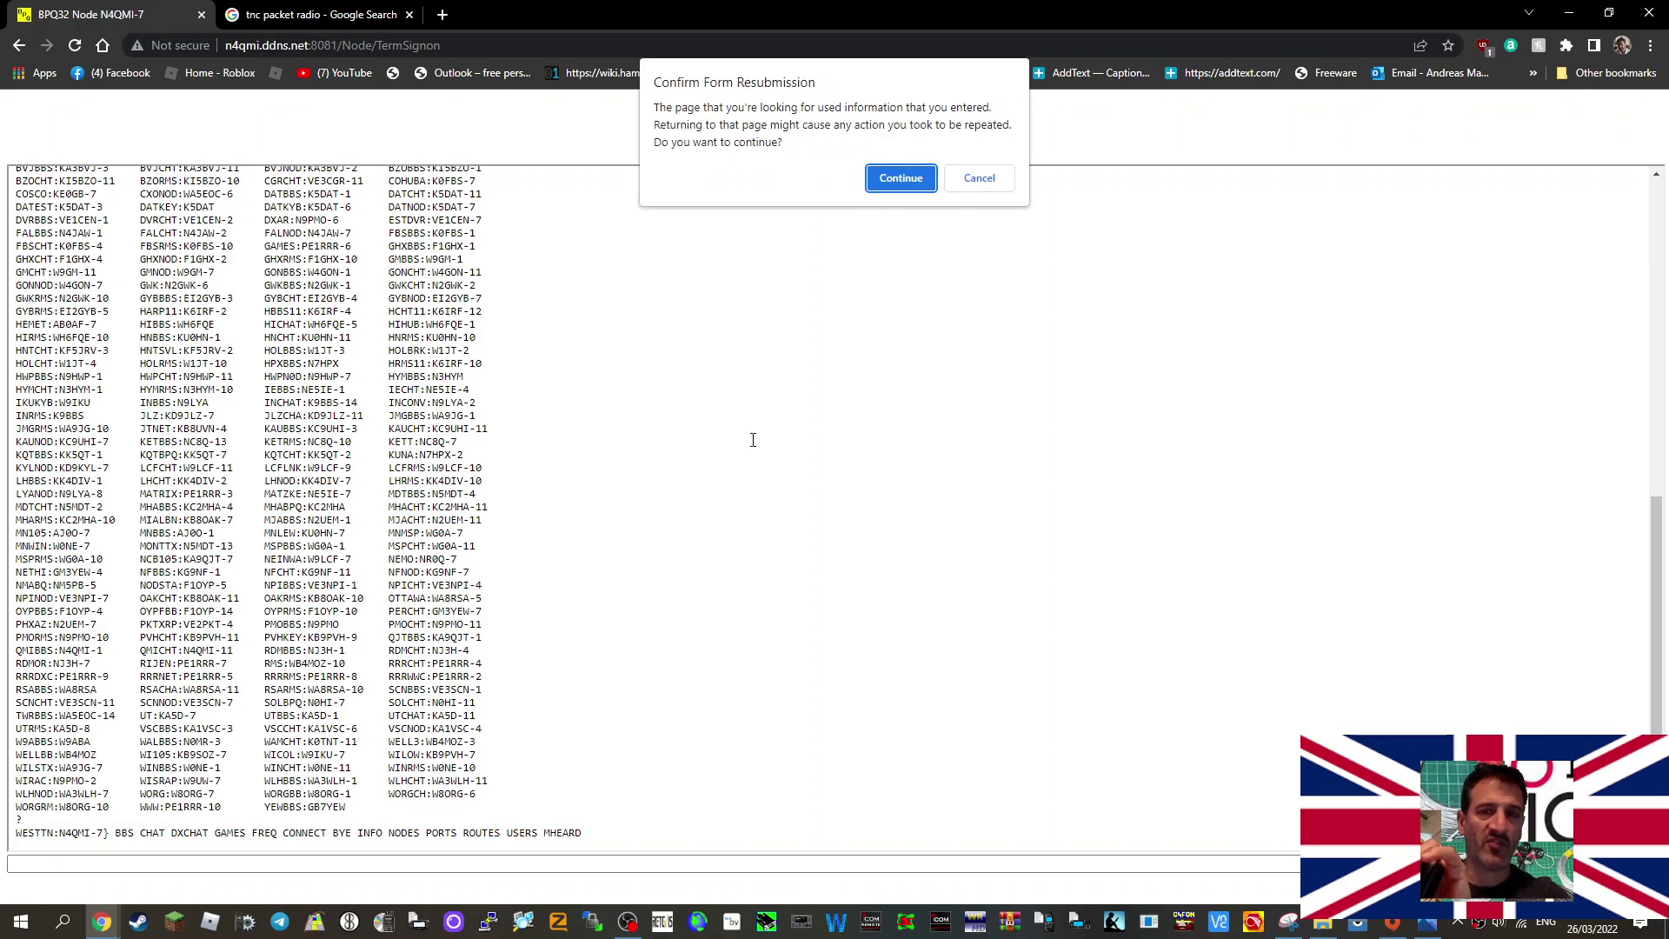
pyautogui.click(903, 181)
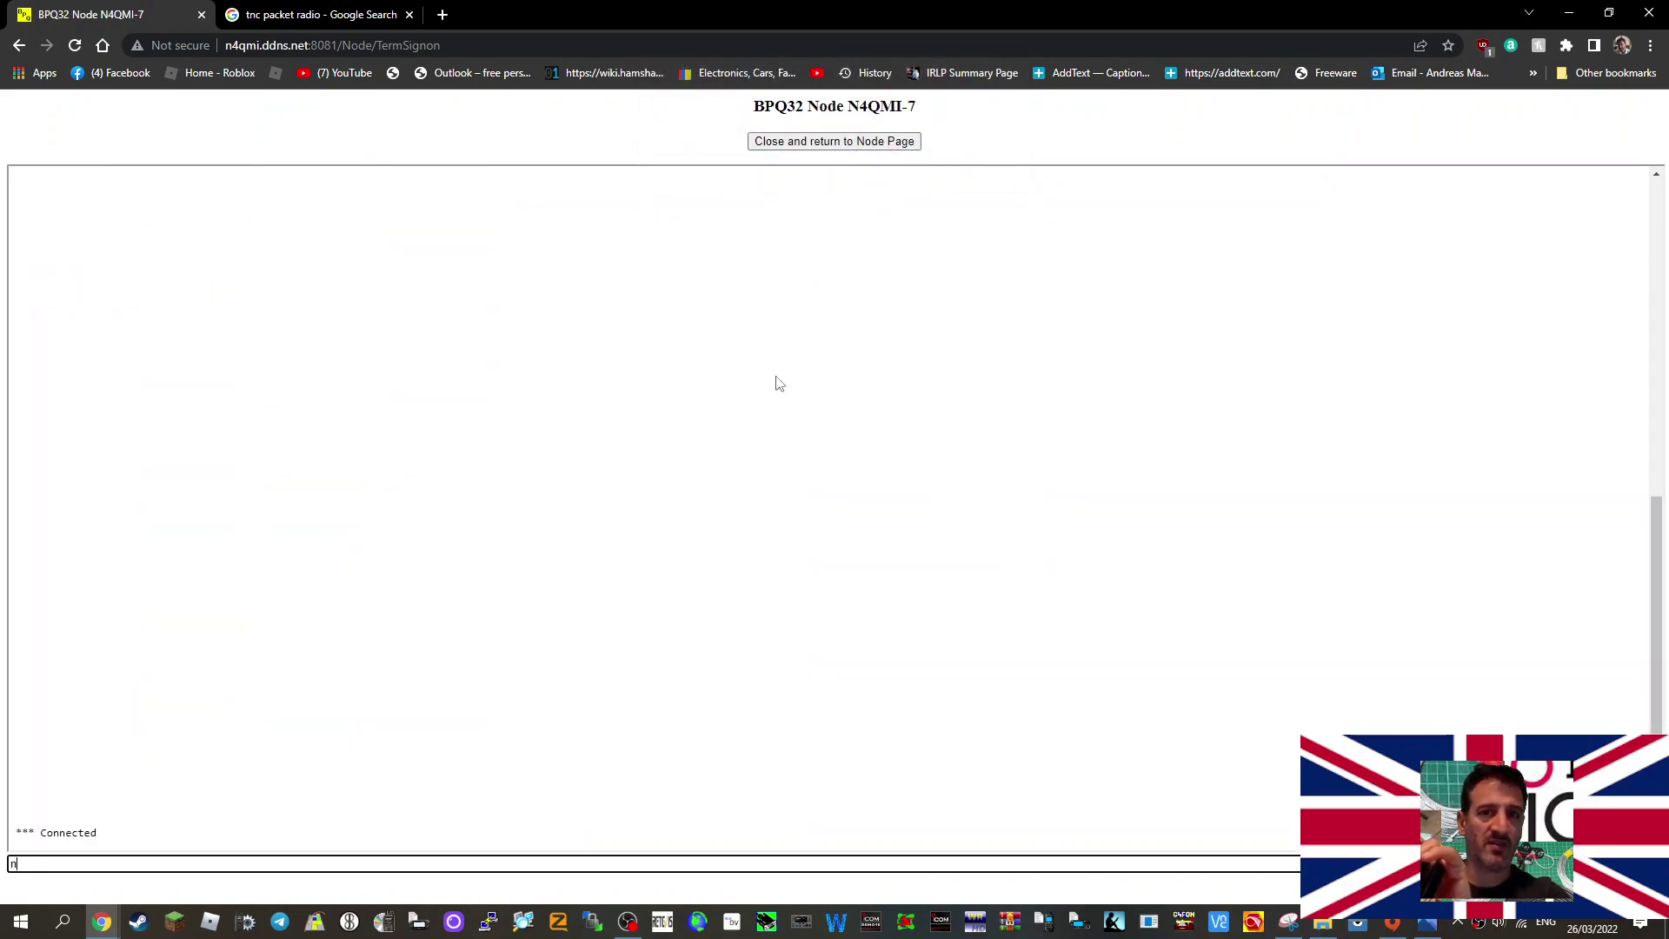
pyautogui.press('Return')
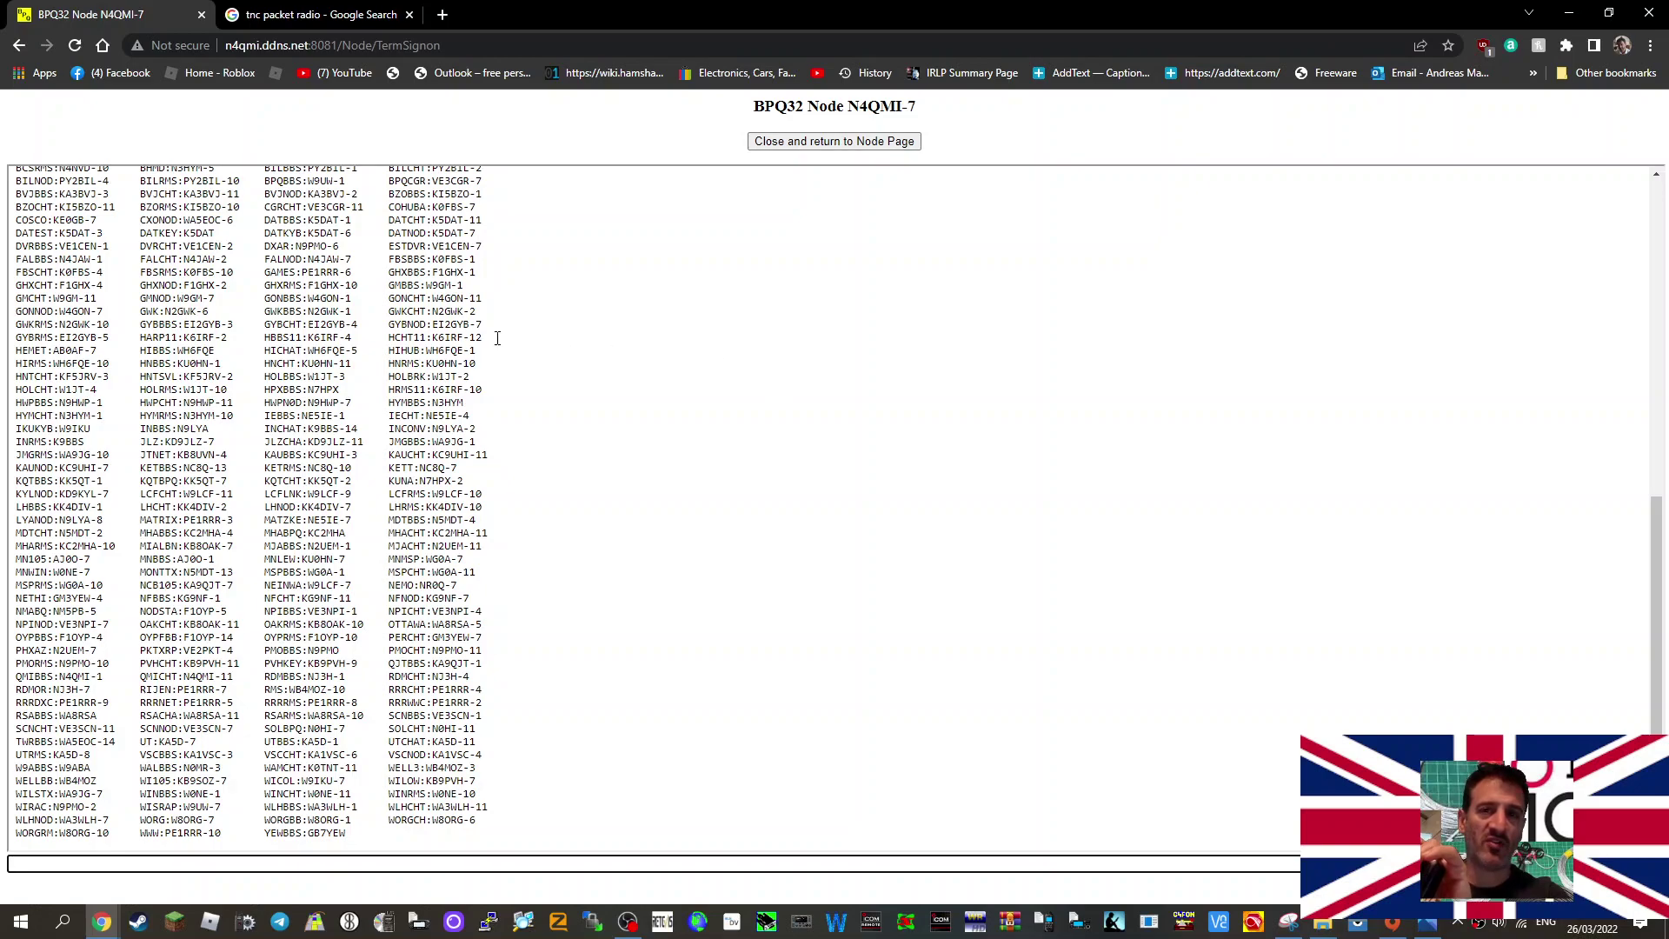
pyautogui.scroll(6, 456, 491)
pyautogui.scroll(-6, 456, 491)
pyautogui.scroll(3, 443, 306)
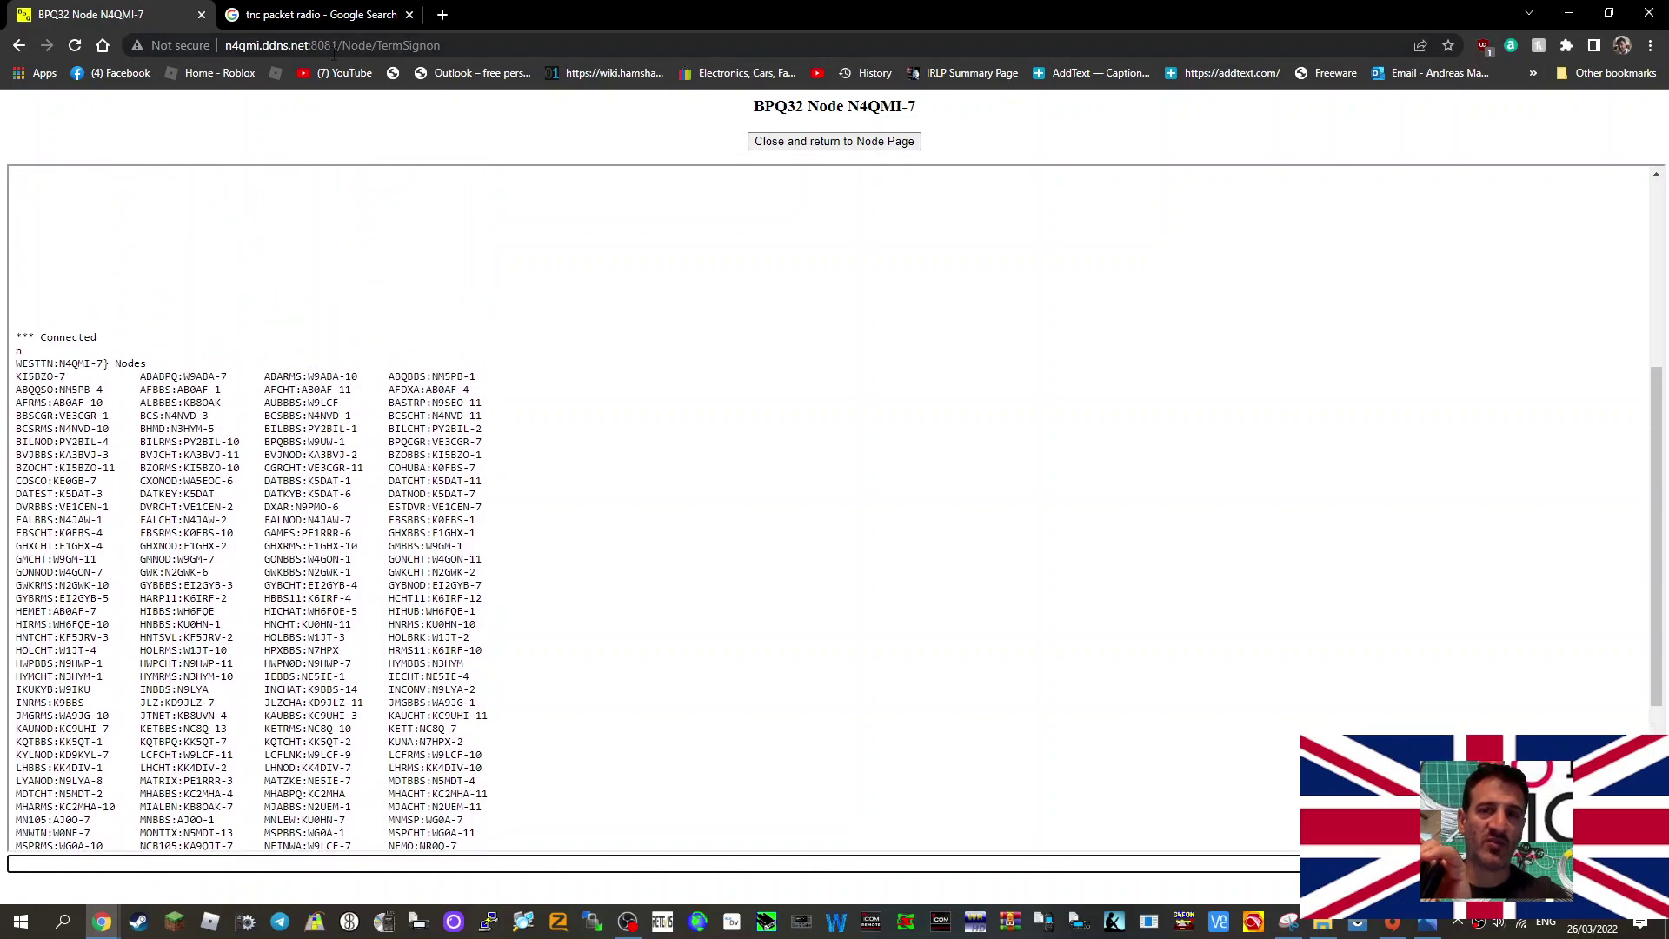
# Step: Open the bookmarked N4QMI-7 BPQ32 Web Server page in a new tab
pyautogui.click(441, 15)
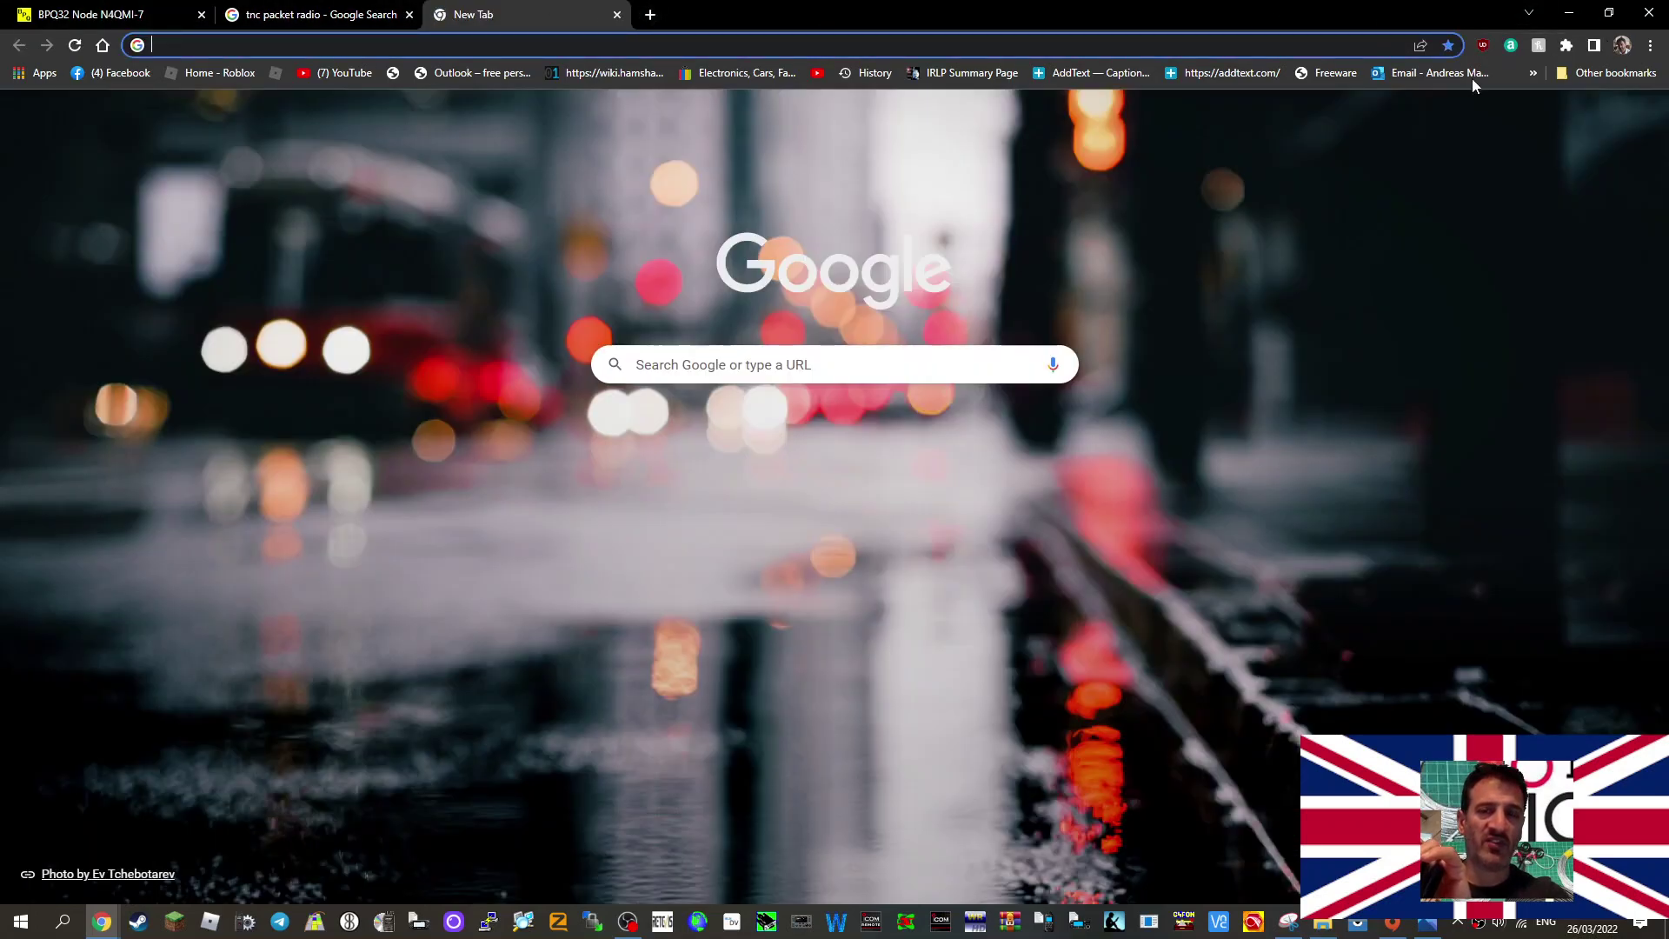
pyautogui.click(1536, 74)
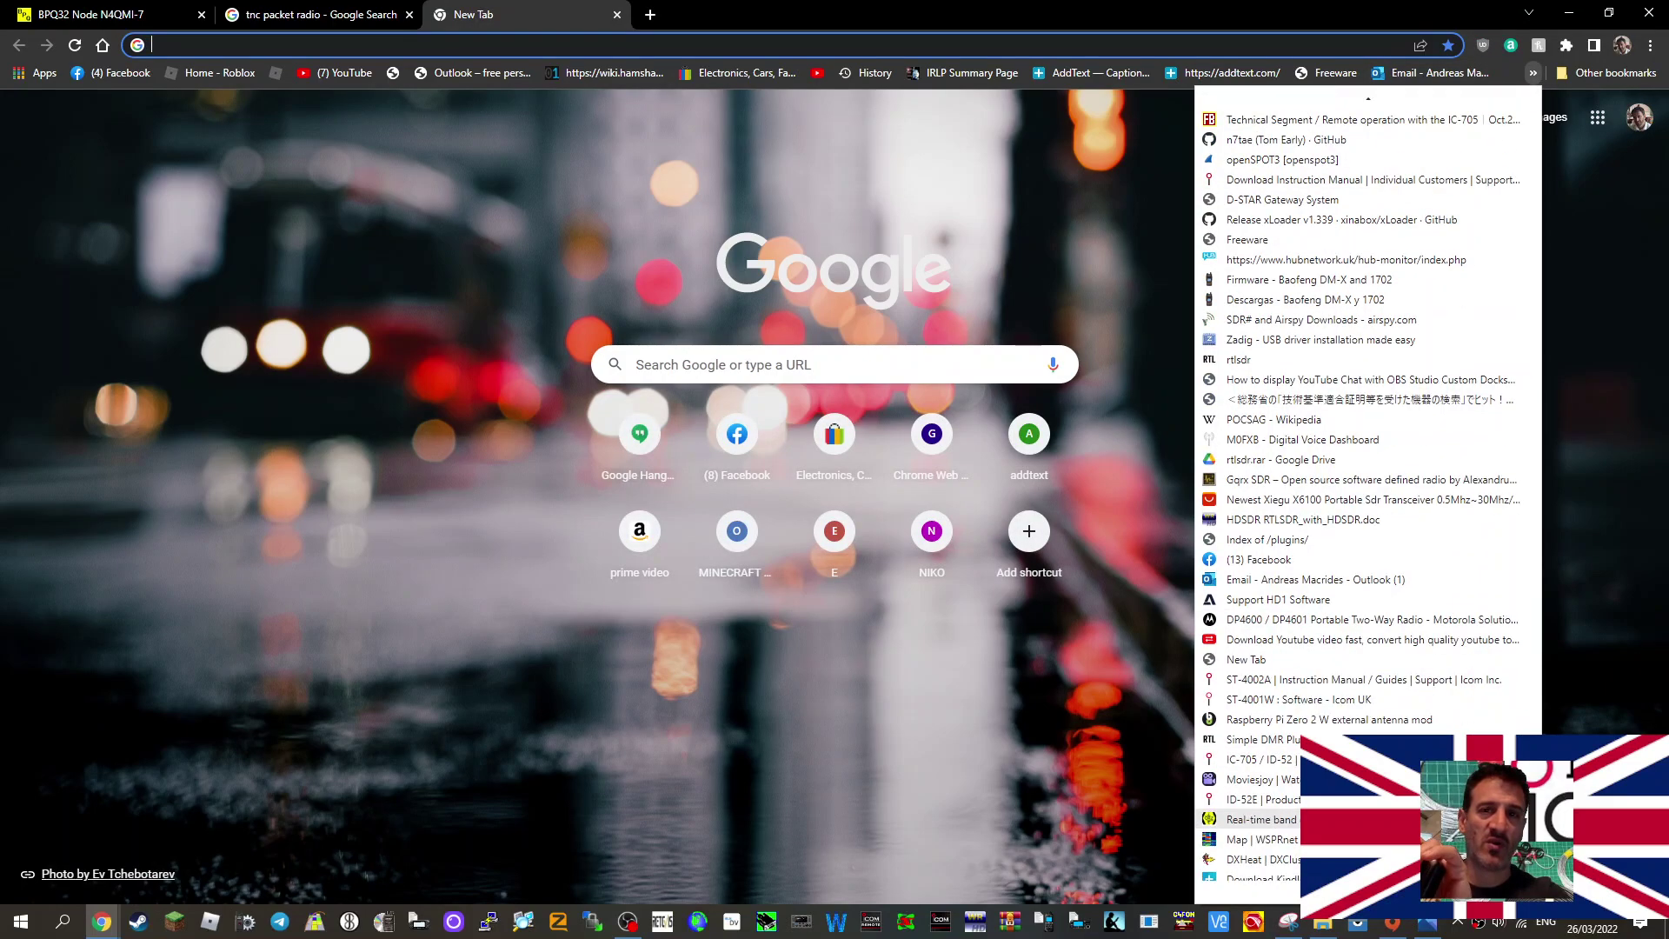
pyautogui.scroll(-6, 1252, 826)
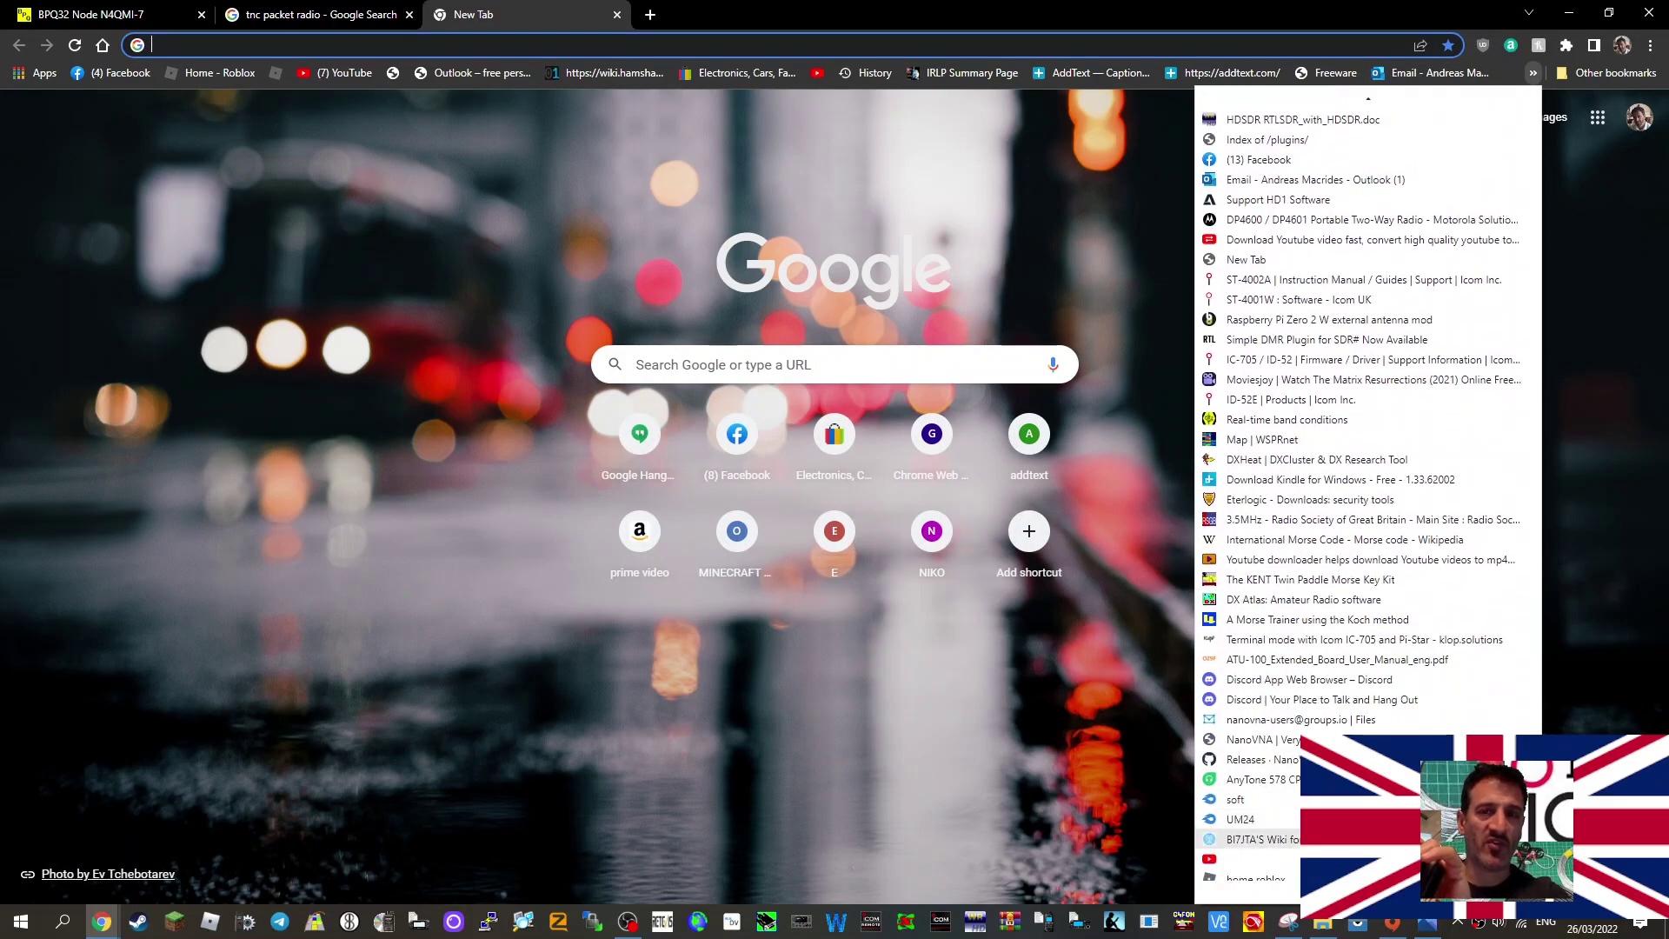
pyautogui.scroll(-7, 1252, 835)
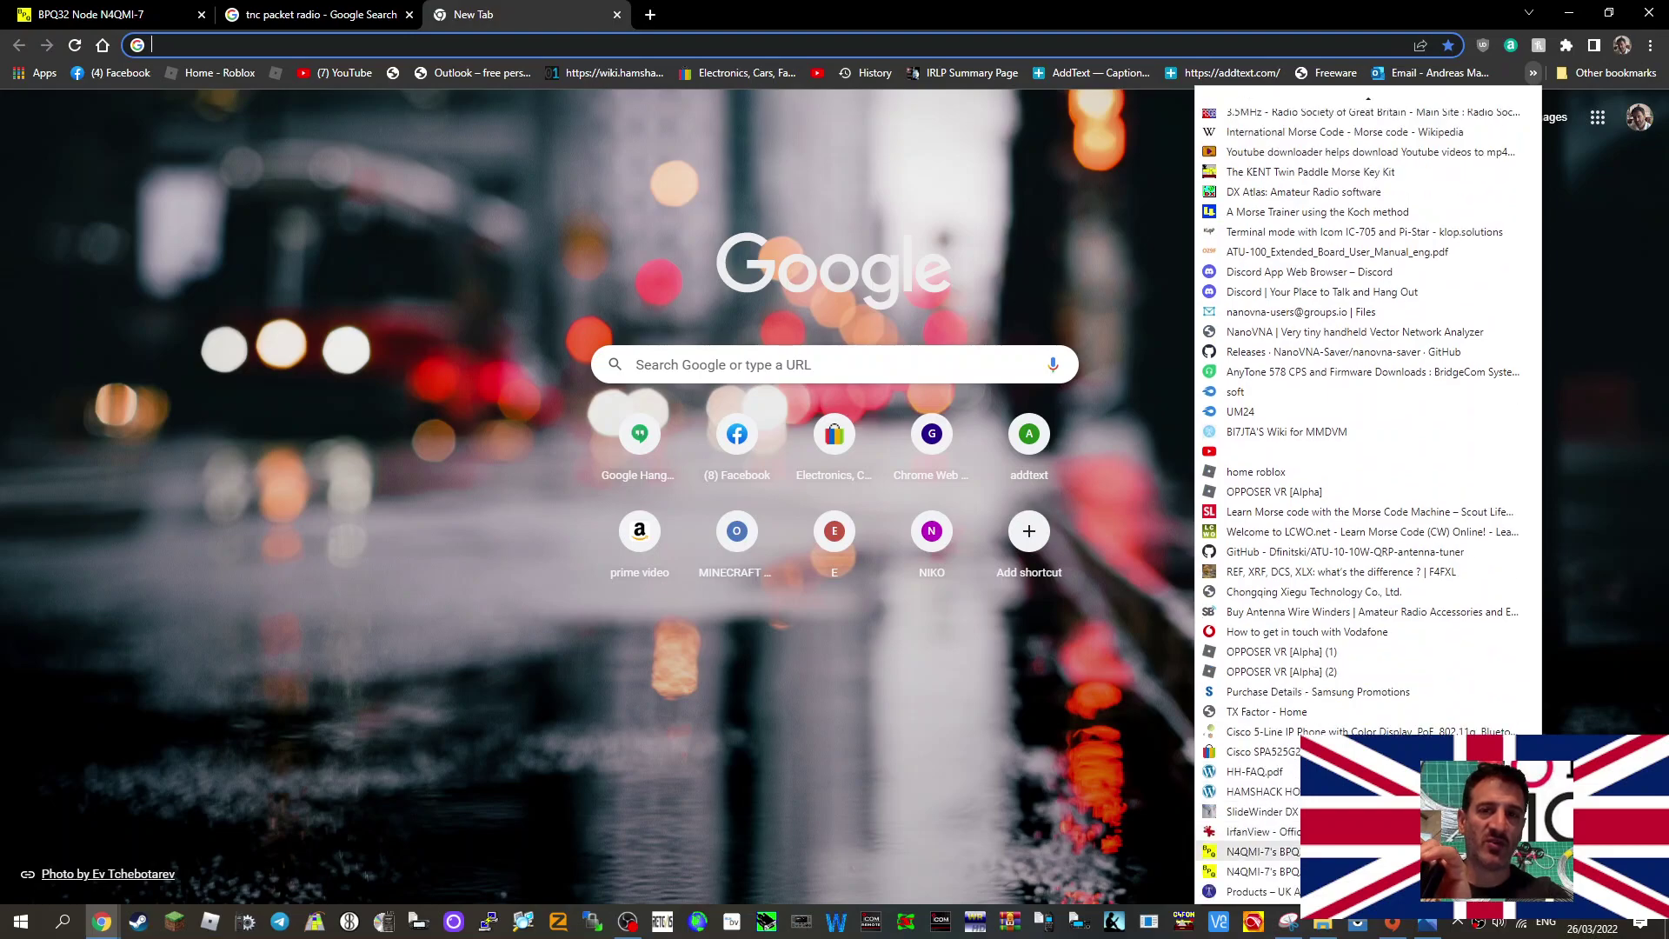
pyautogui.click(1261, 852)
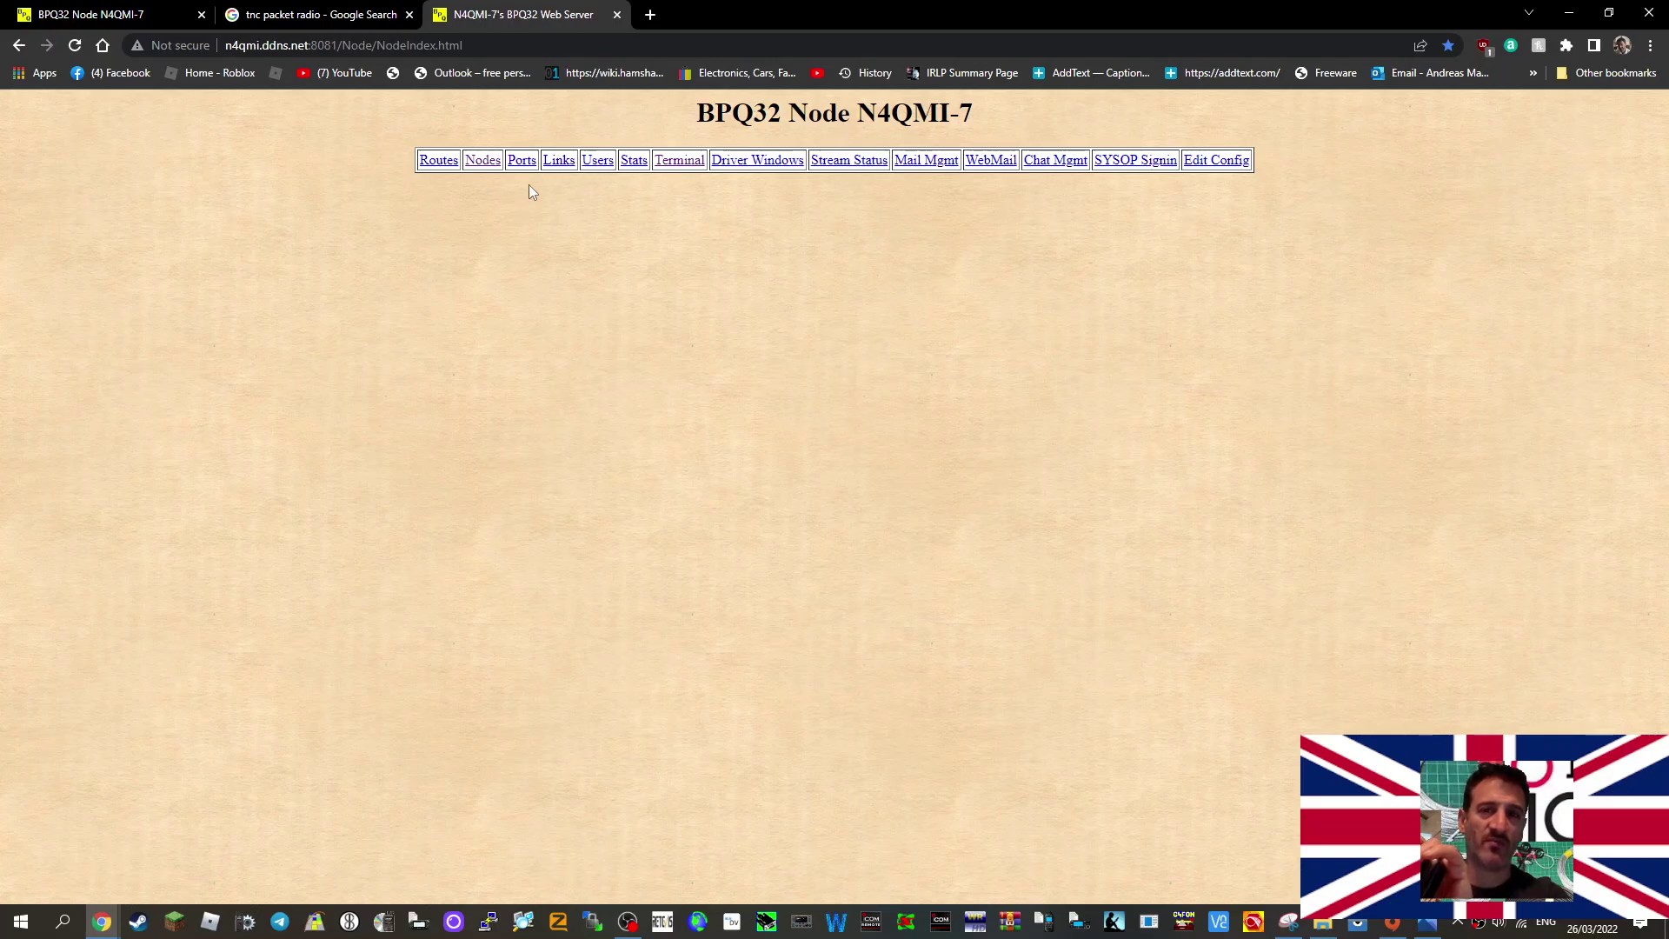
# Step: Examine the node's Ports, Links and Users pages in turn
pyautogui.click(522, 163)
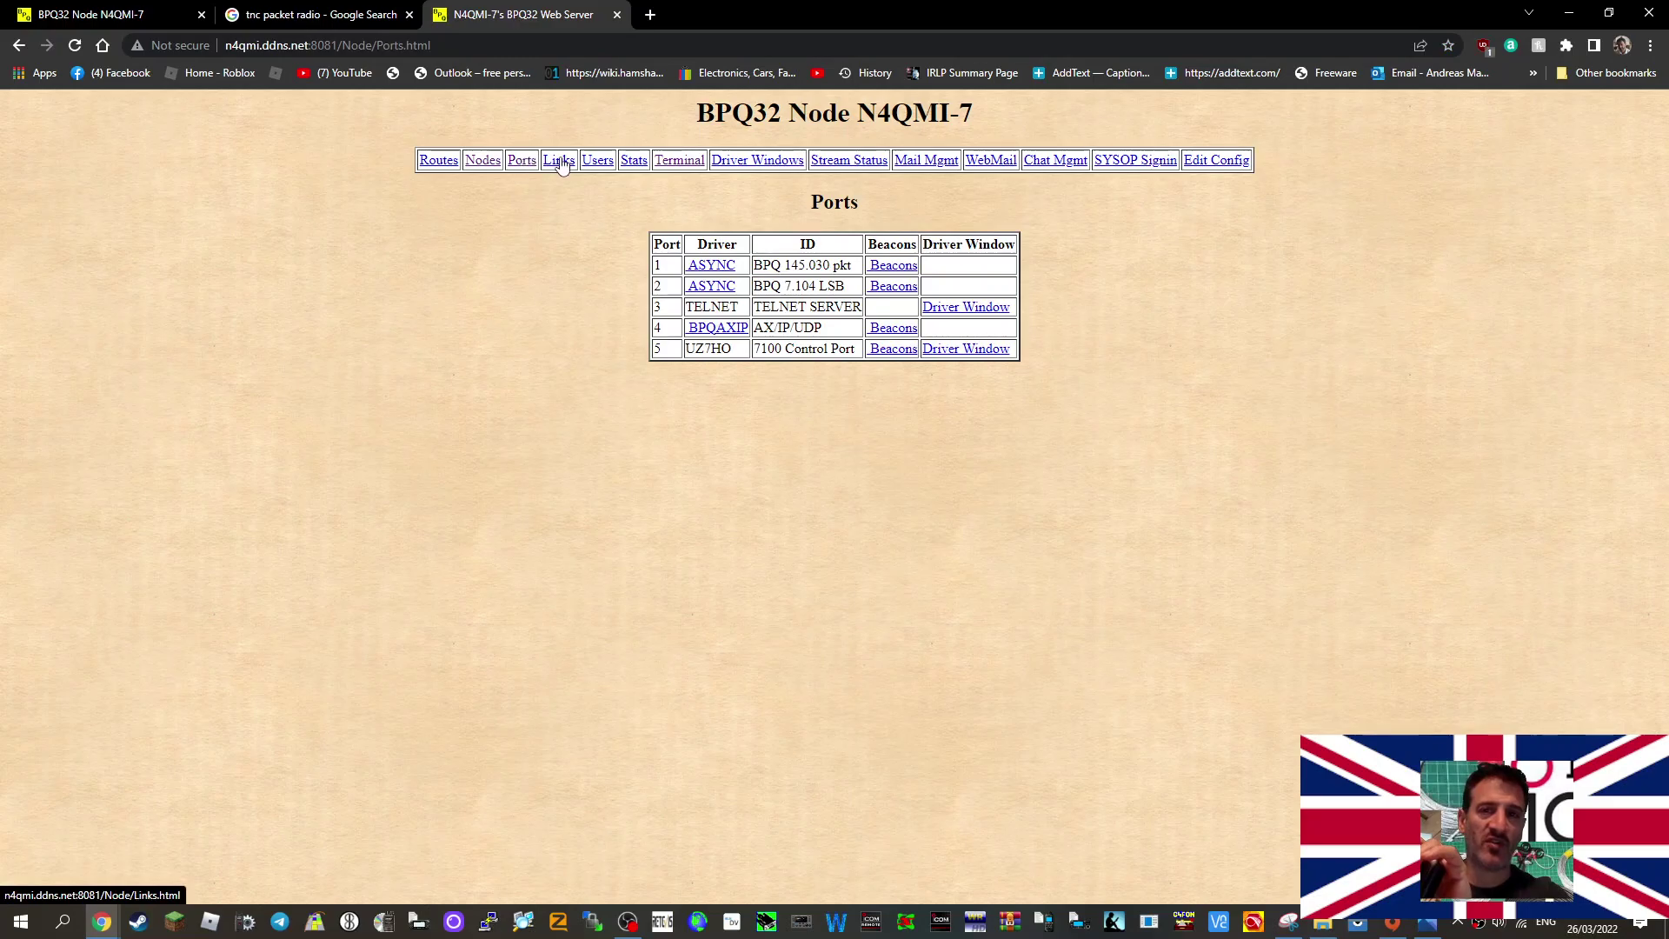
pyautogui.click(560, 163)
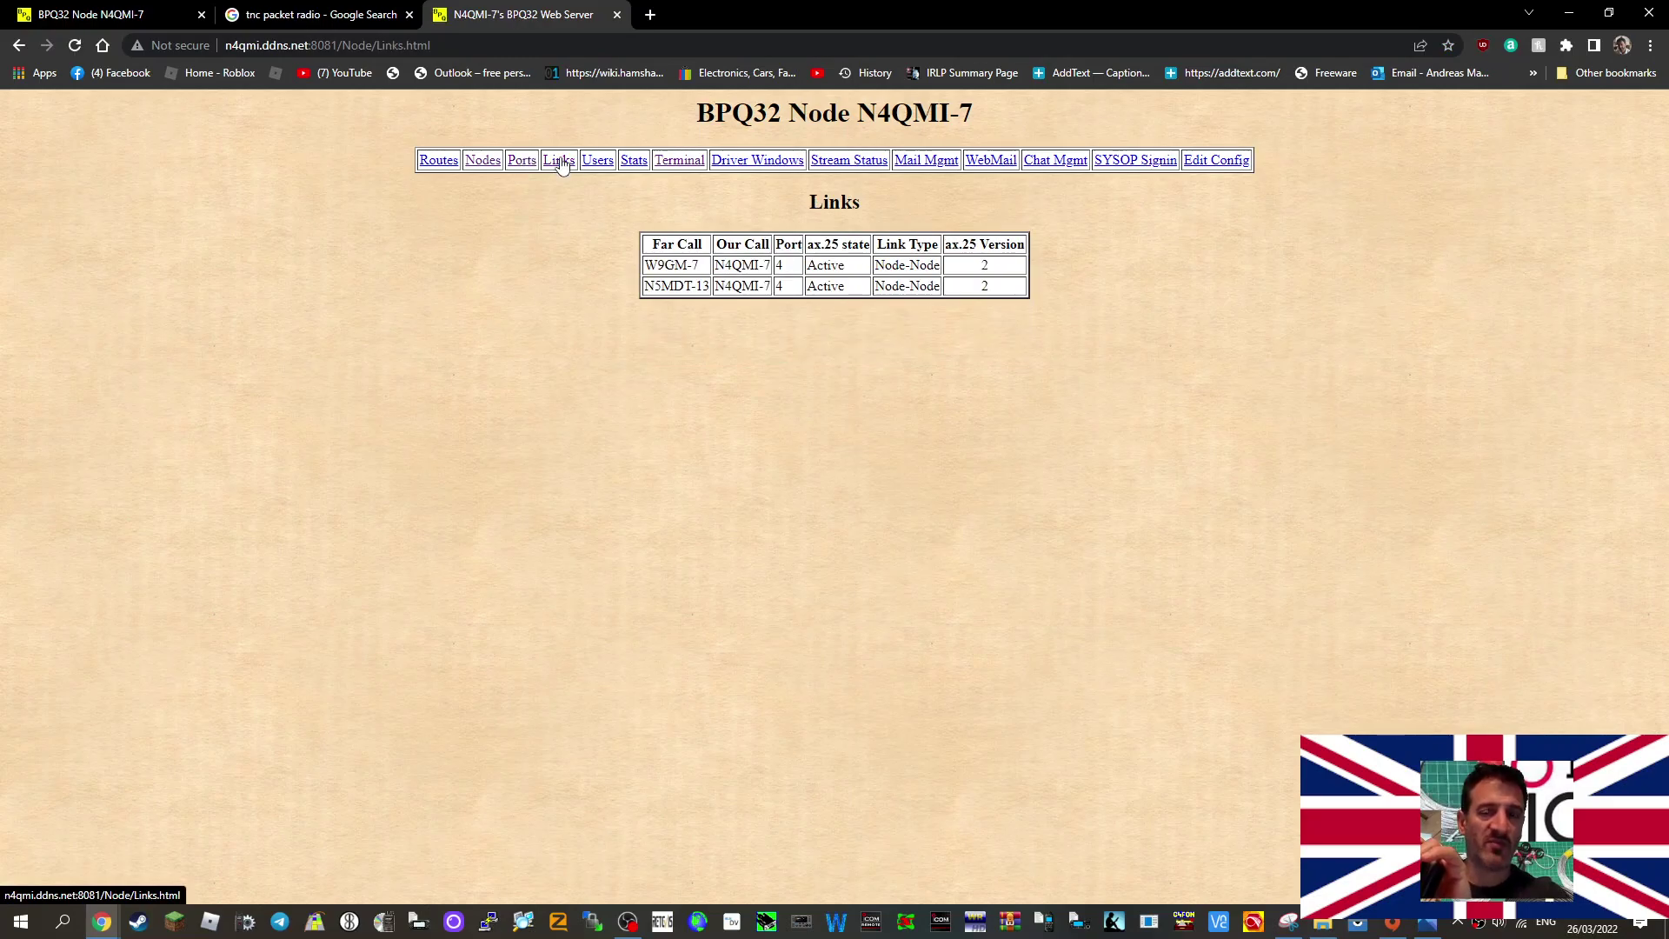
pyautogui.click(596, 163)
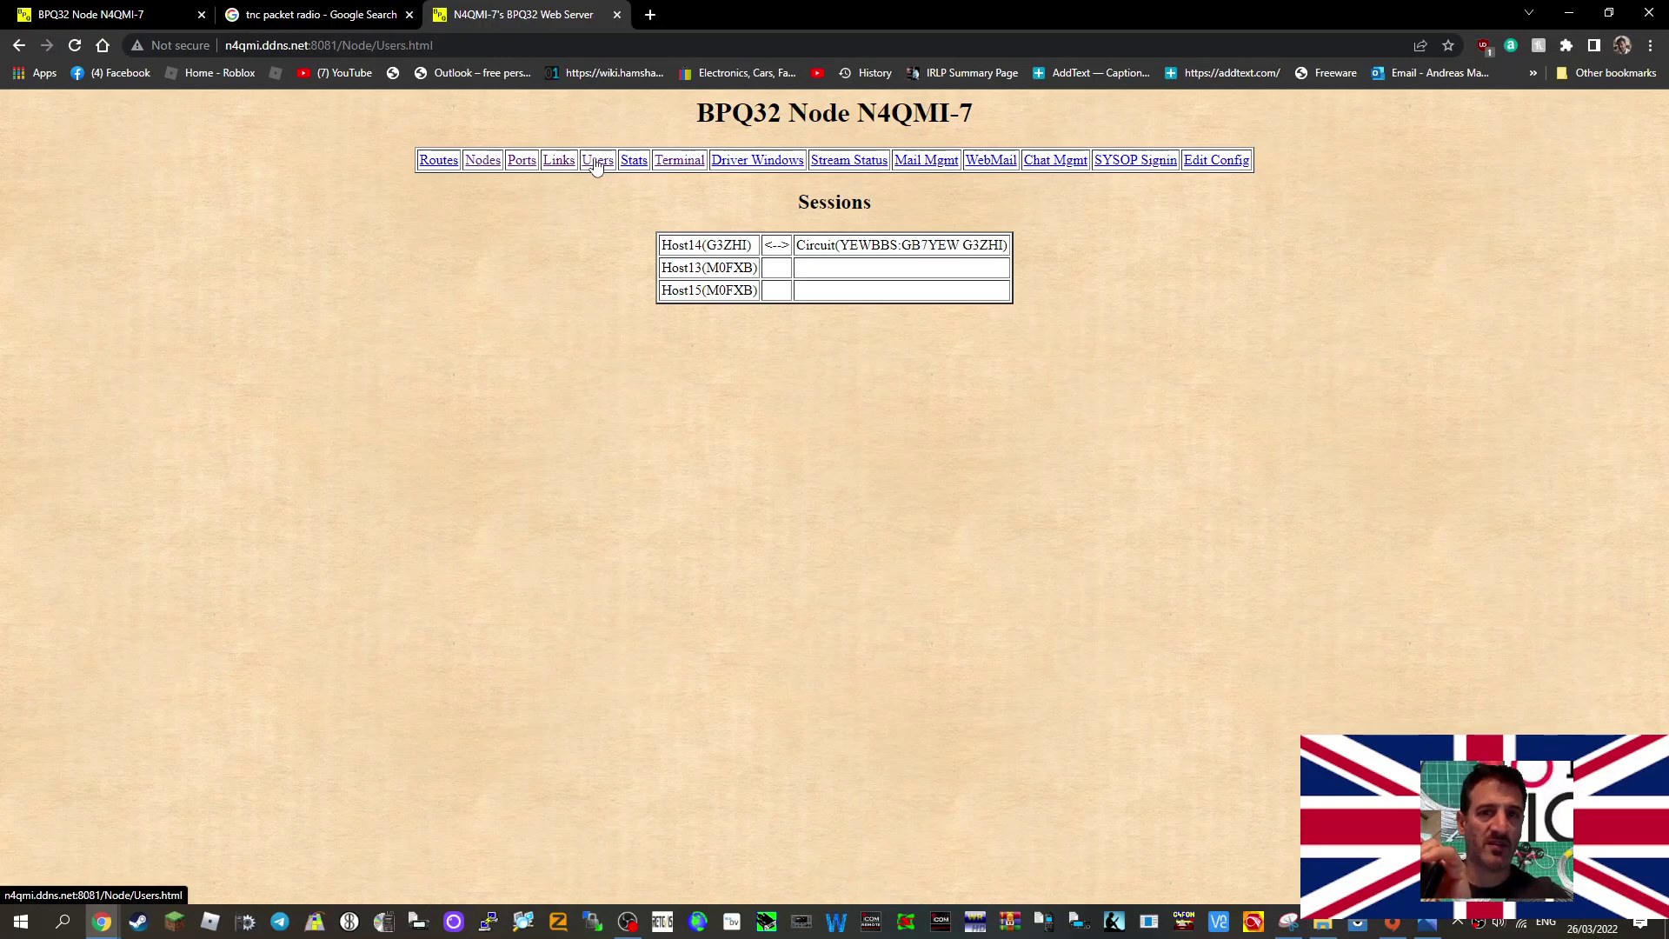
# Step: Examine the node's Stats and Routes pages, the driver windows and the Stream Status window, closing Stream Status after viewing it
pyautogui.click(632, 164)
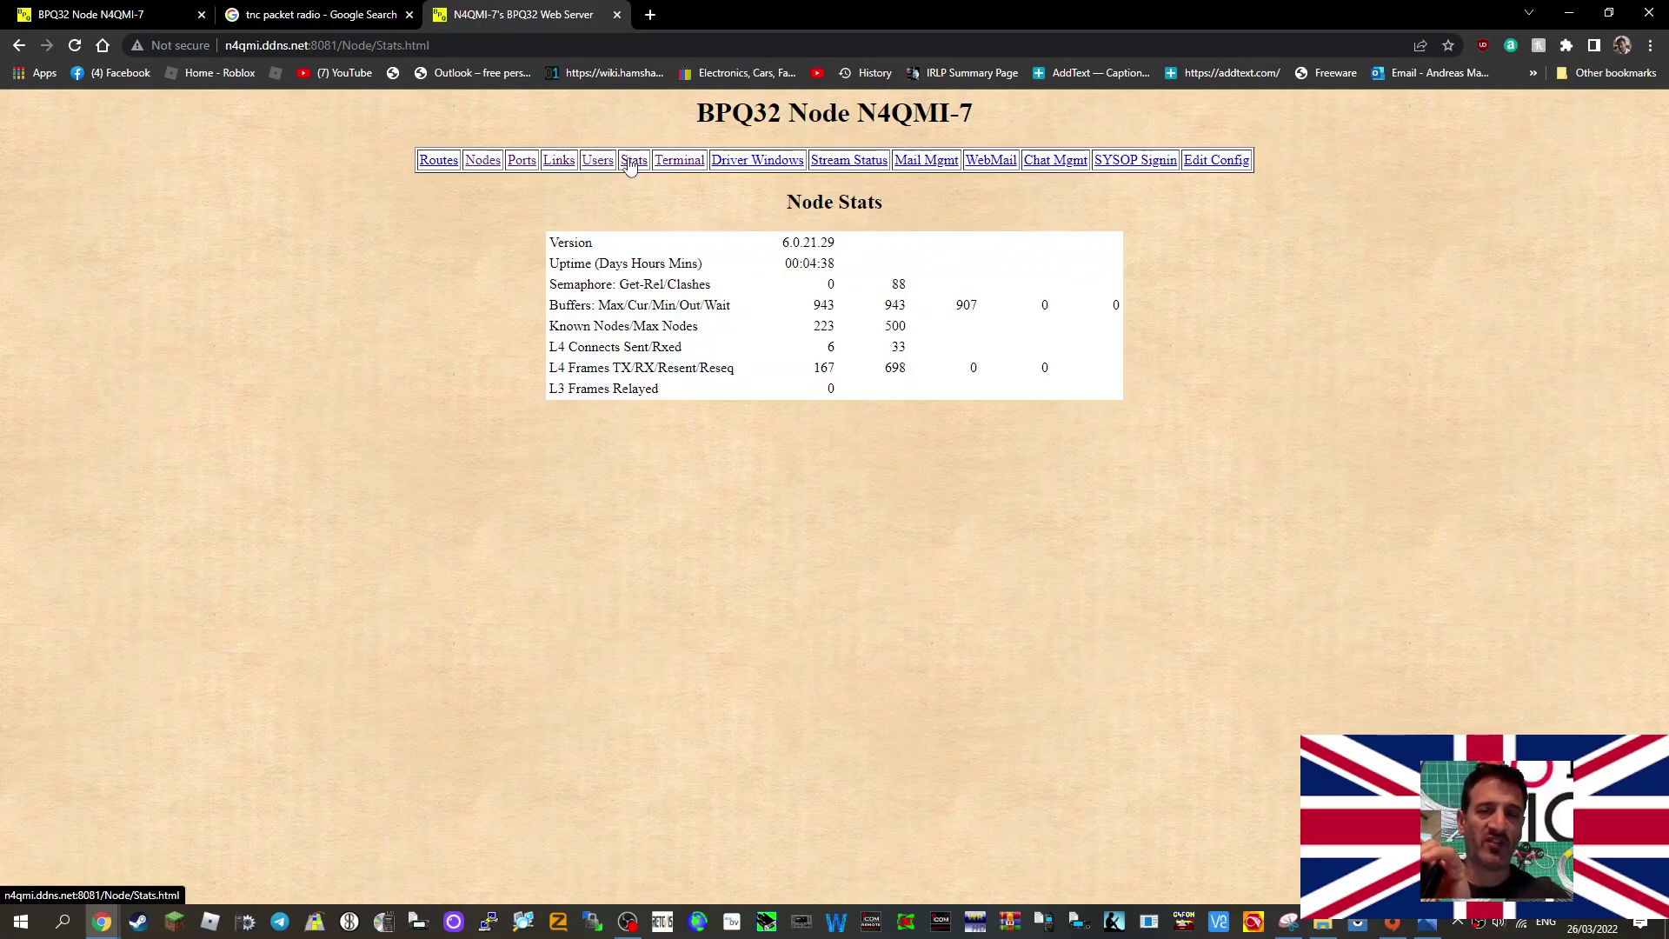
pyautogui.click(440, 164)
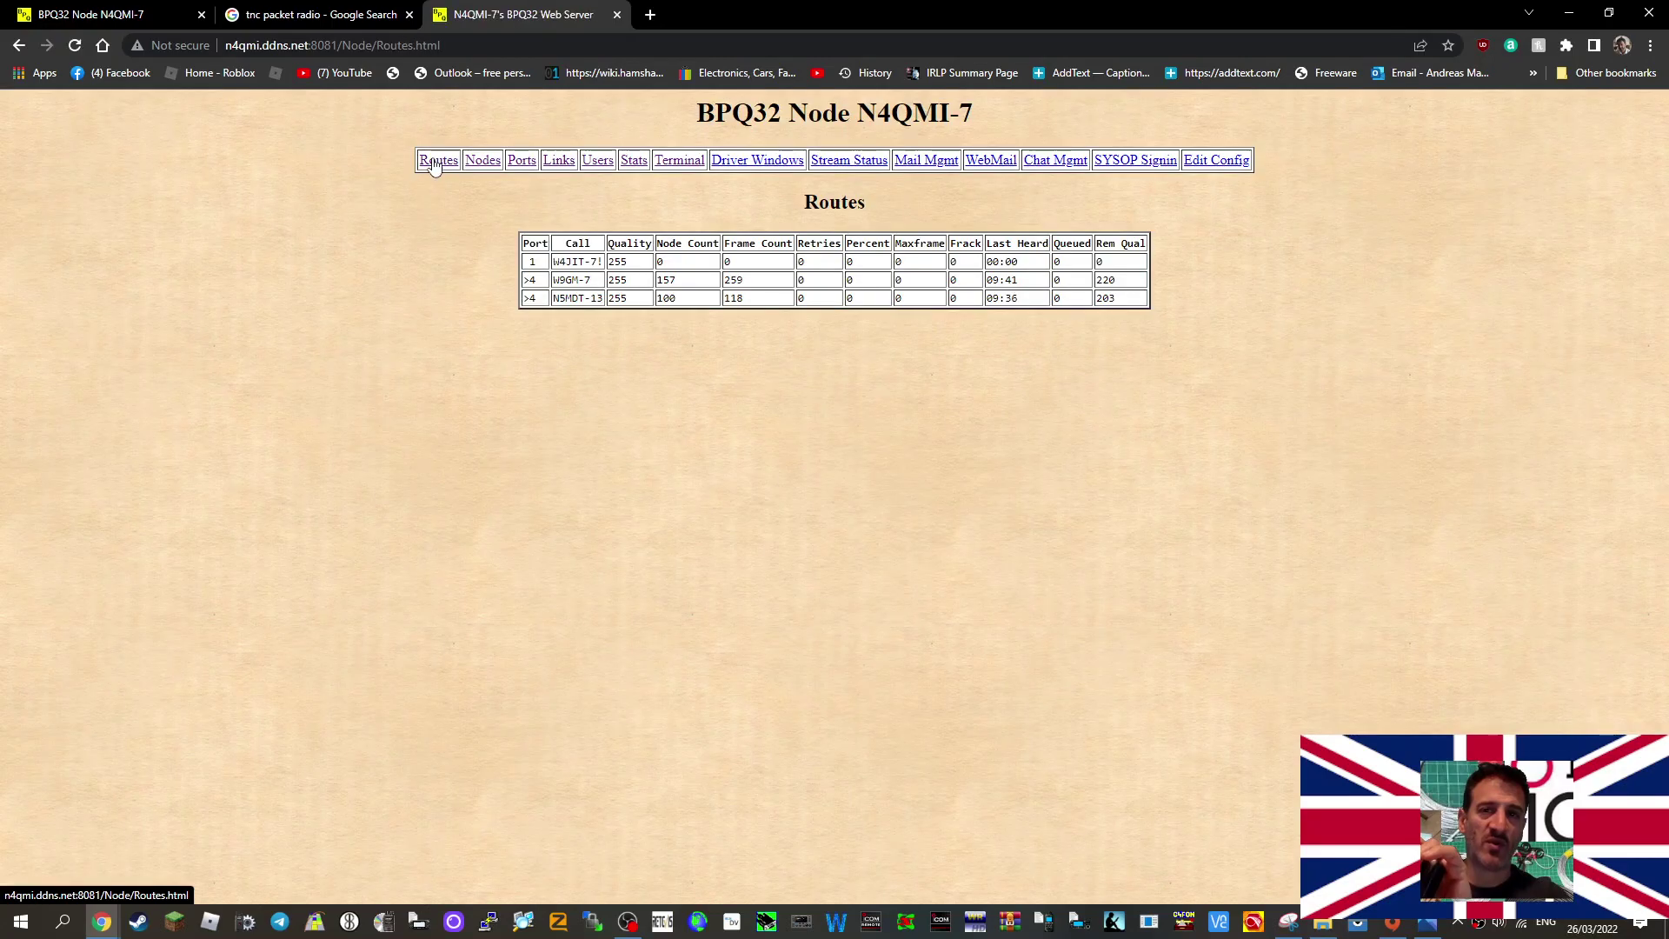
pyautogui.click(770, 168)
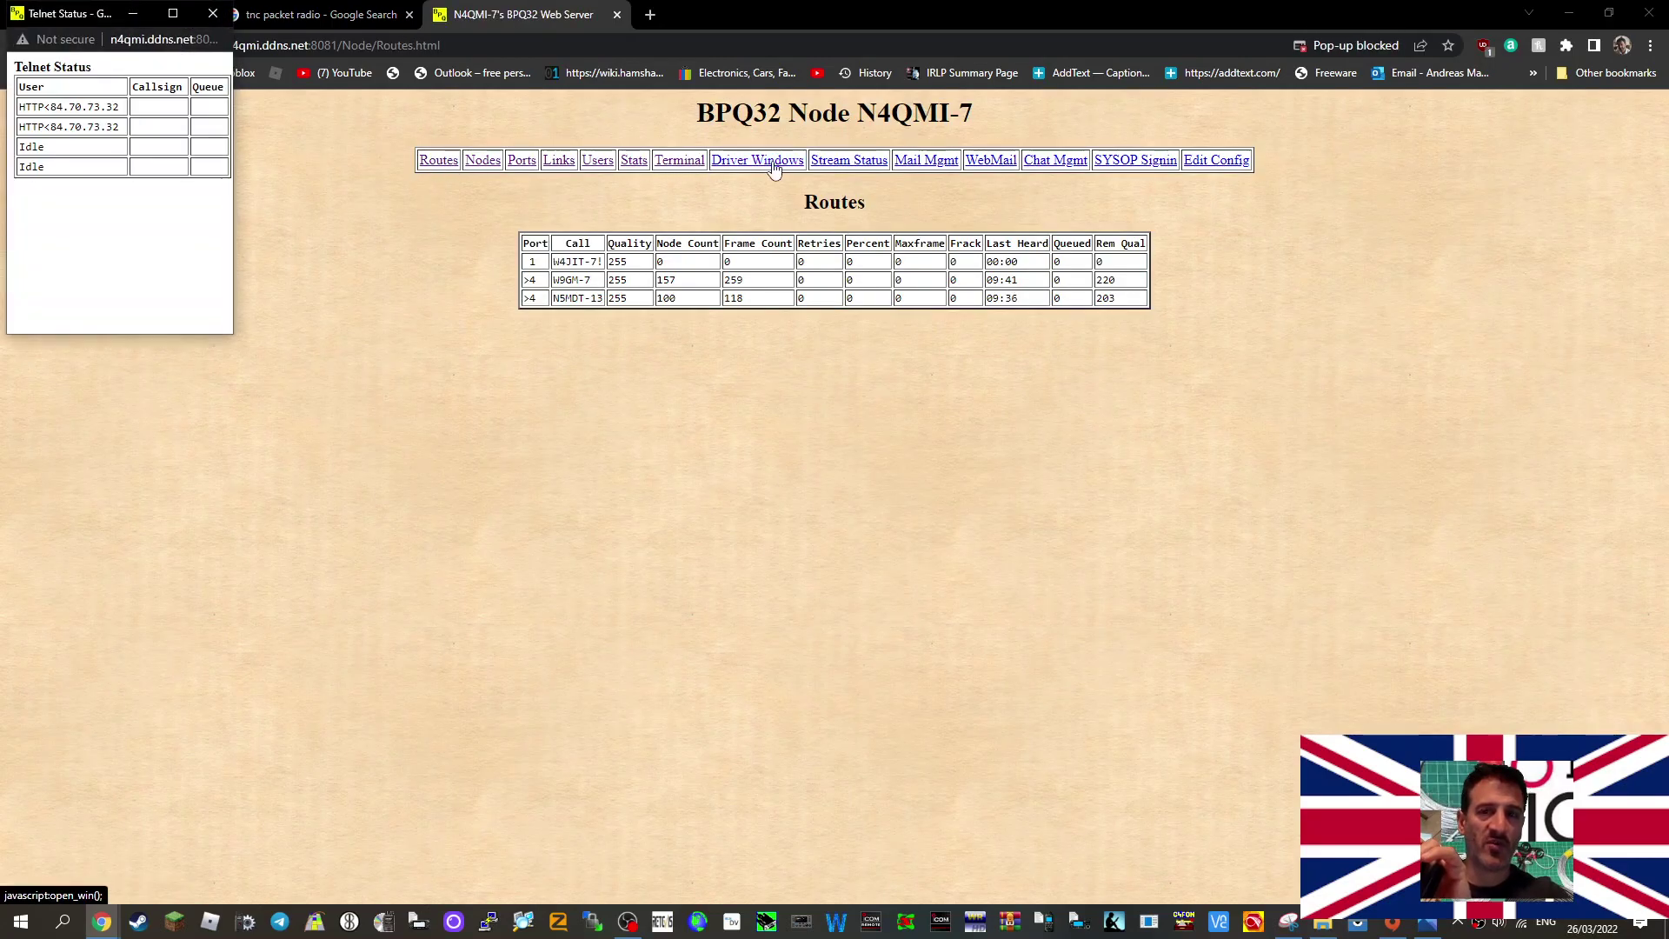
pyautogui.click(833, 166)
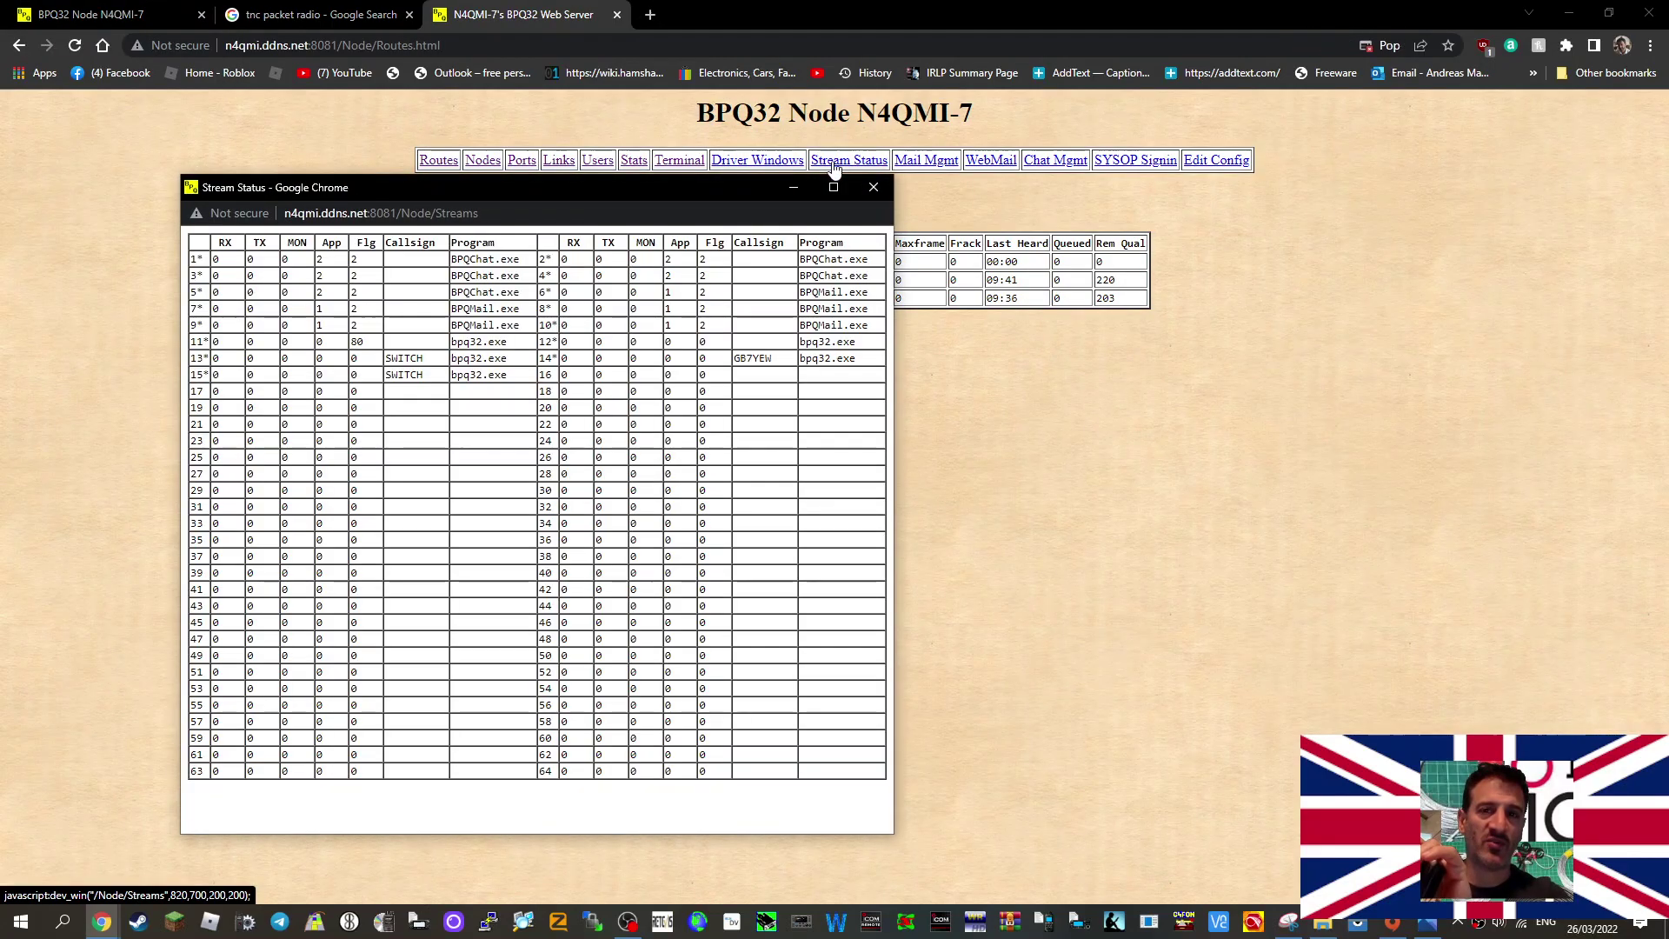
pyautogui.click(874, 187)
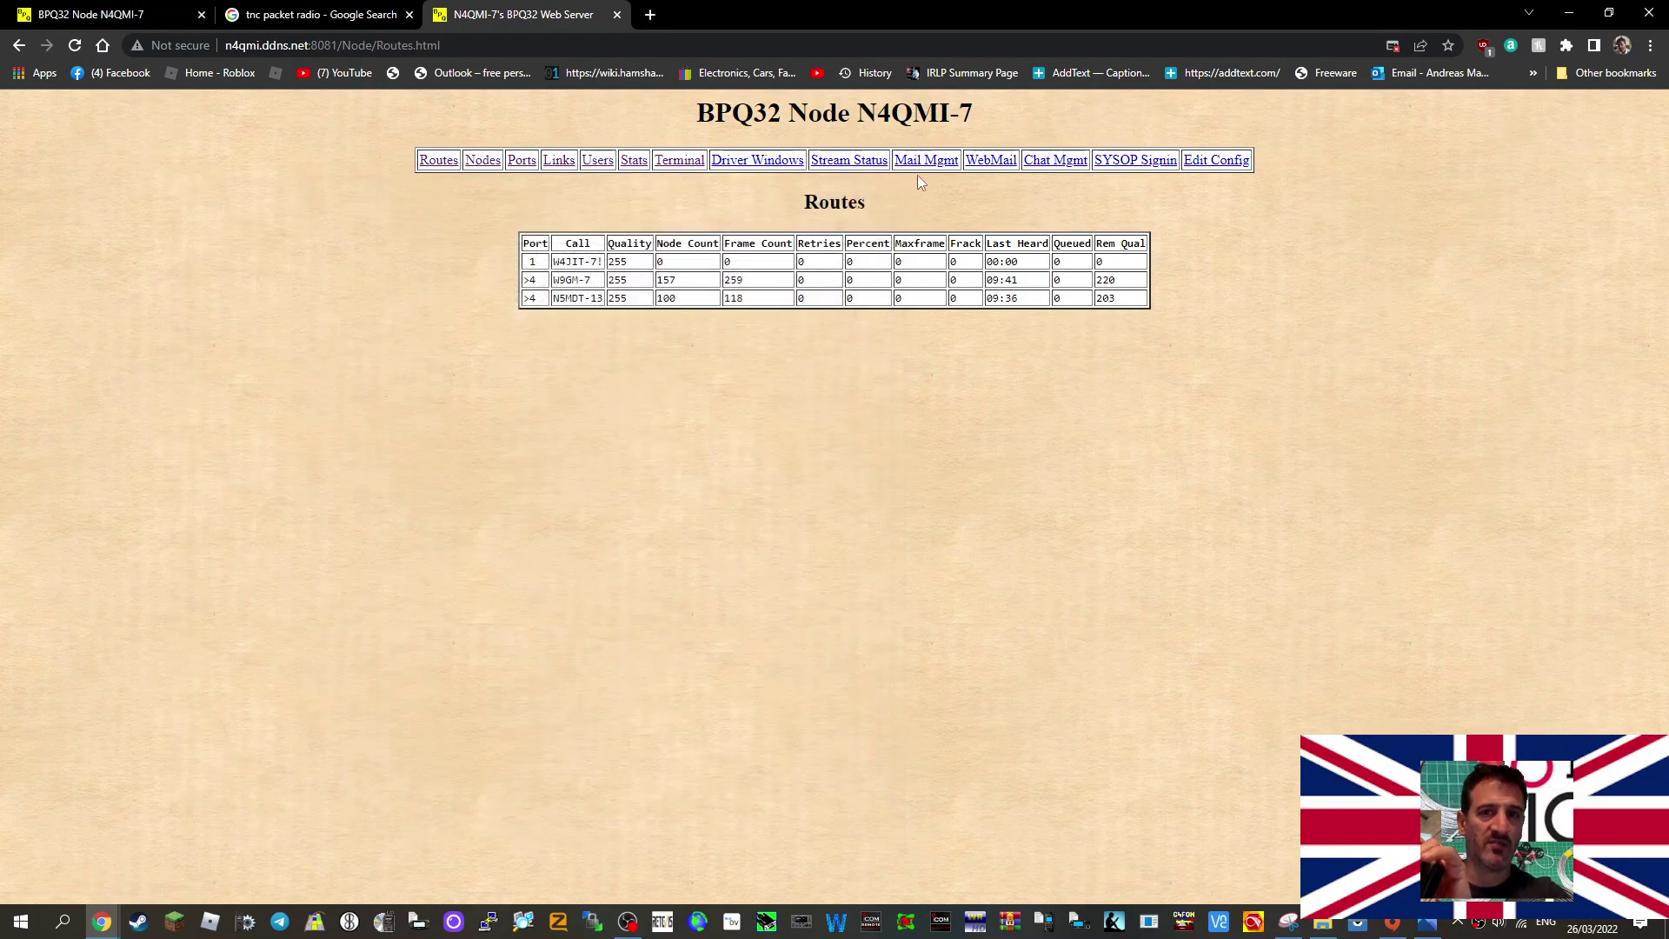
# Step: Try to sign in to Mail Mgmt with the saved callsign and password, and view the WebMail sign-in page before returning to Routes
pyautogui.click(939, 165)
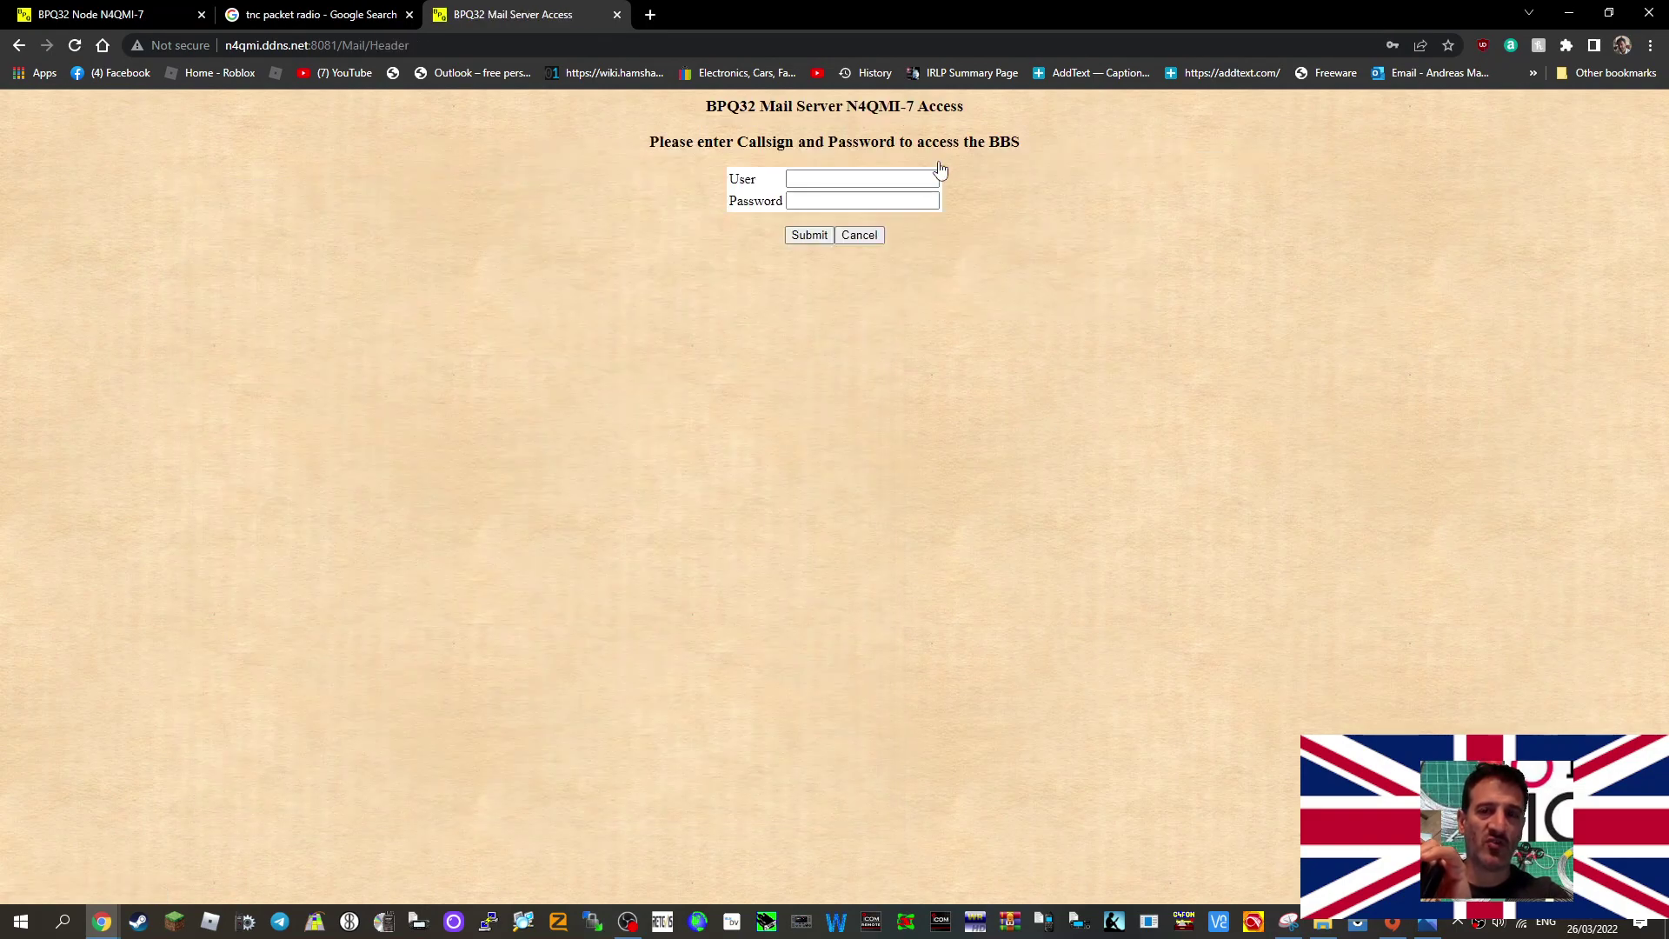
pyautogui.click(861, 178)
pyautogui.click(813, 214)
pyautogui.click(809, 237)
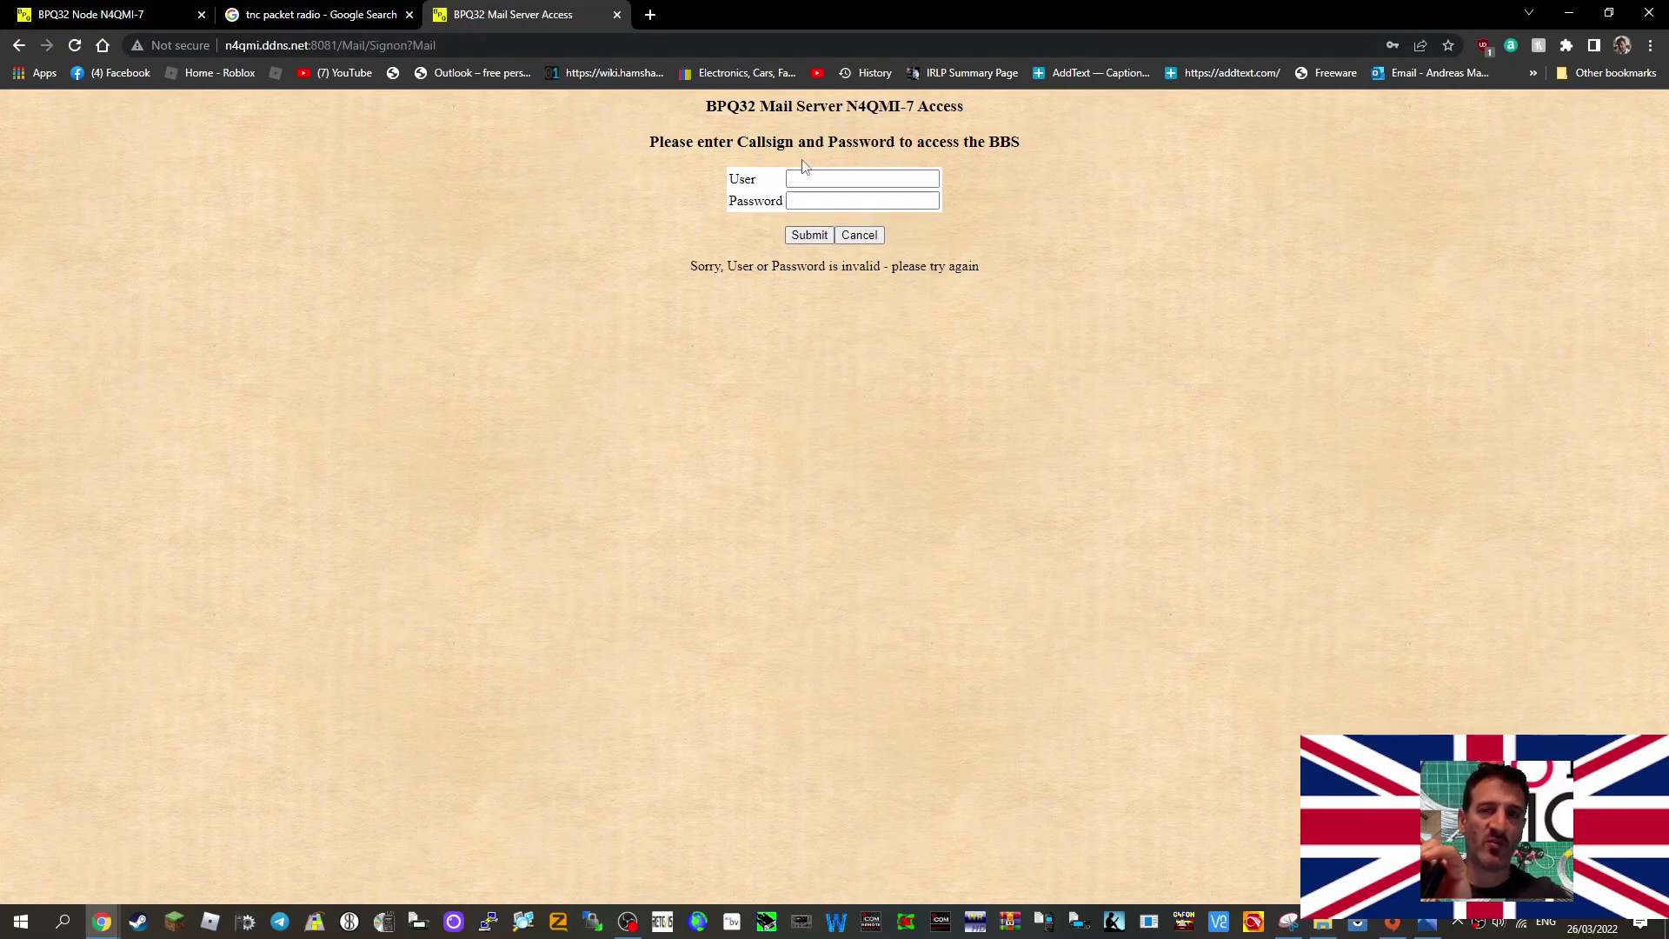
pyautogui.click(20, 46)
pyautogui.click(20, 46)
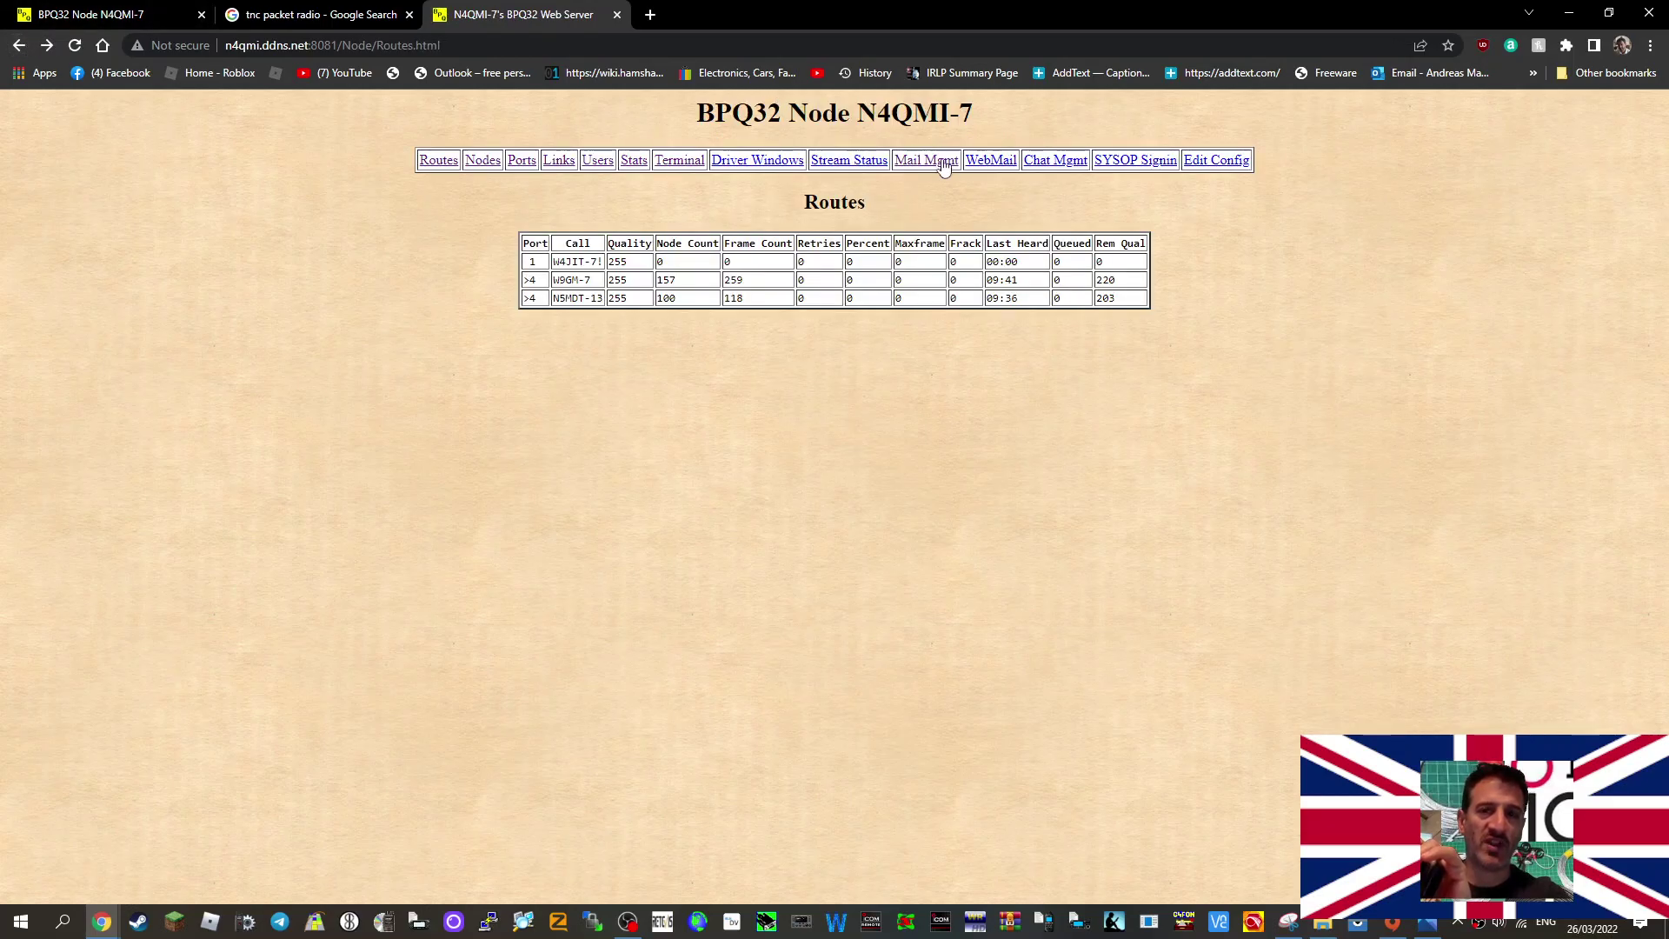
pyautogui.click(1004, 164)
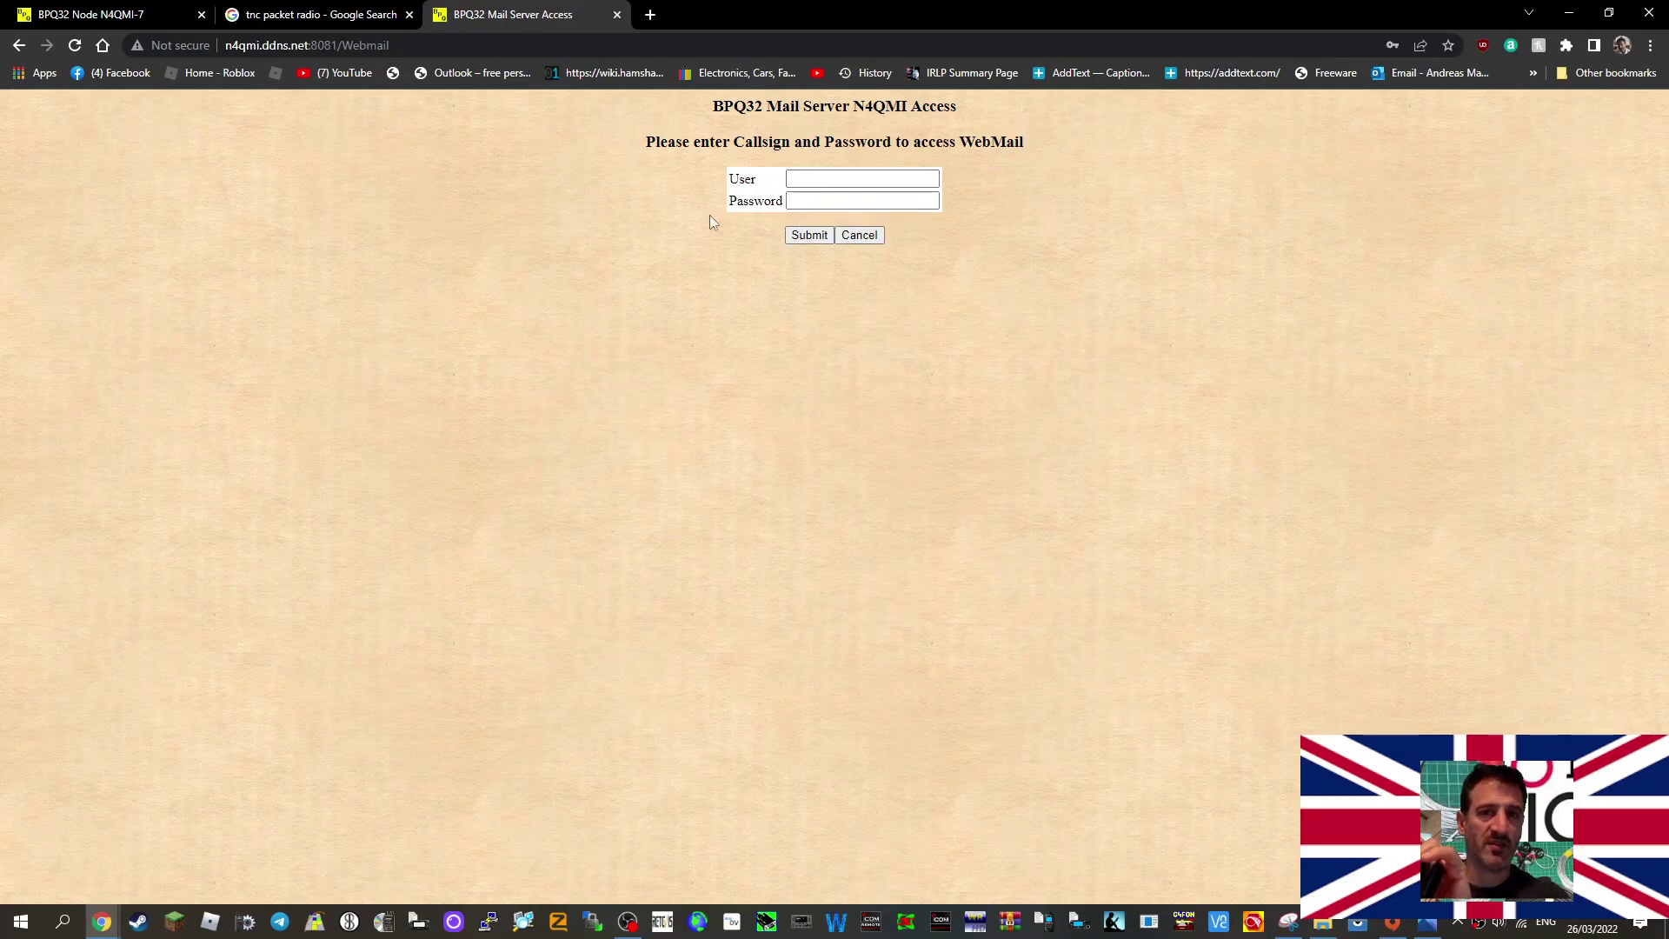
pyautogui.click(13, 50)
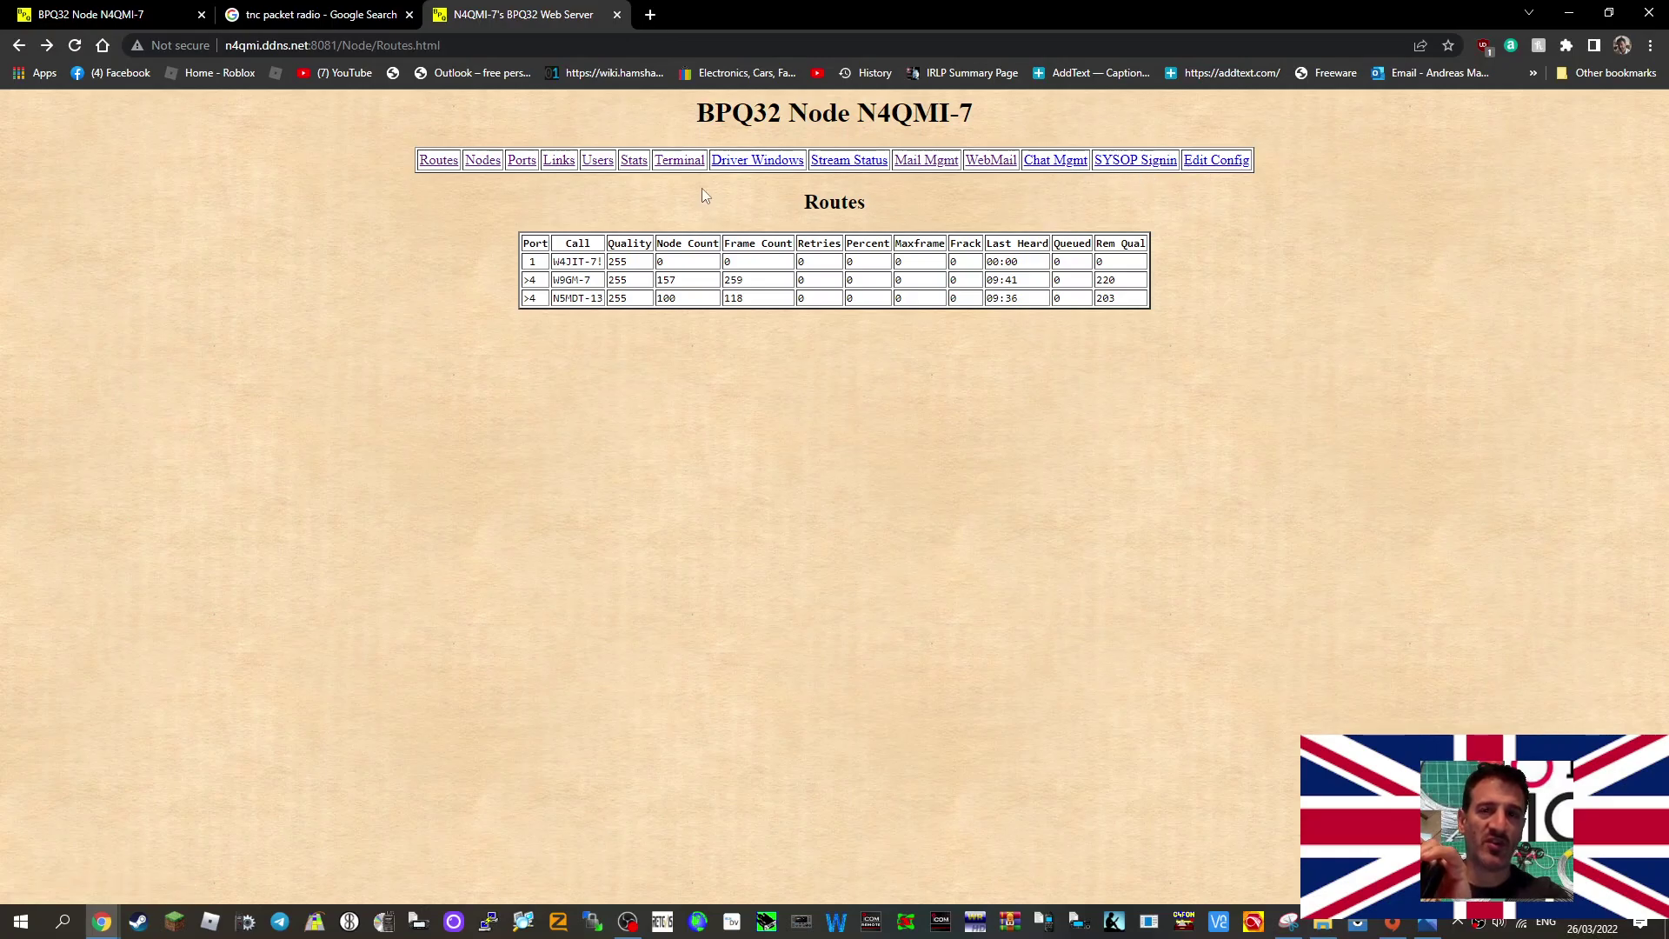
# Step: Sign in to the node's Terminal from the Routes page with the saved username and password
pyautogui.click(675, 163)
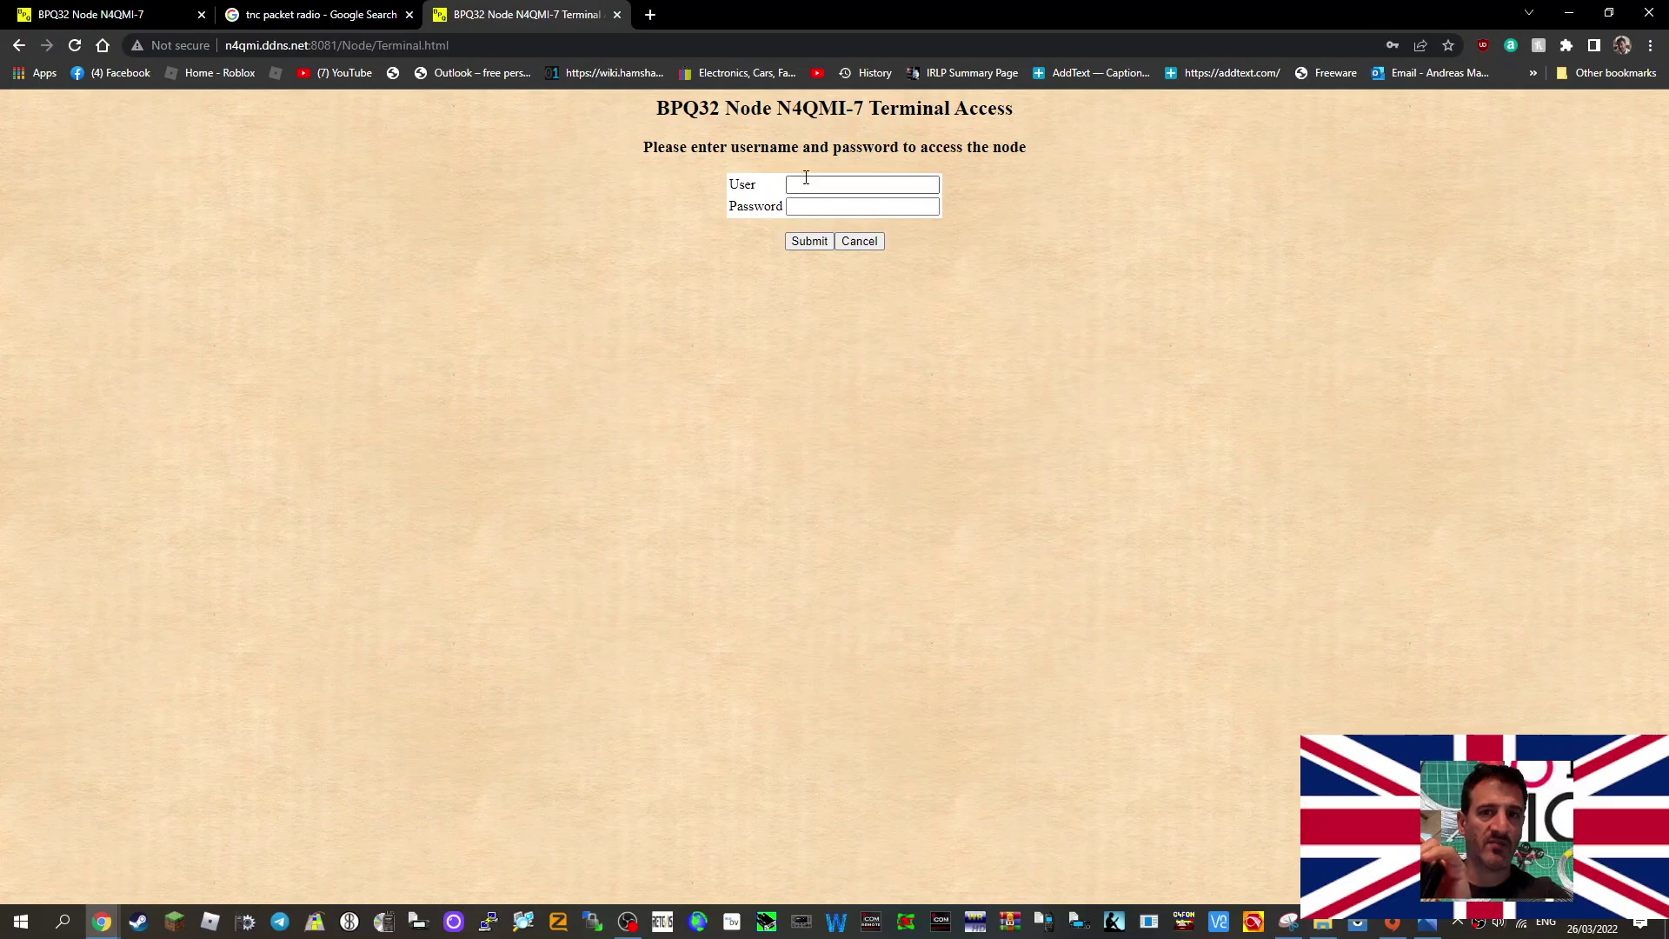
pyautogui.click(814, 183)
pyautogui.click(828, 221)
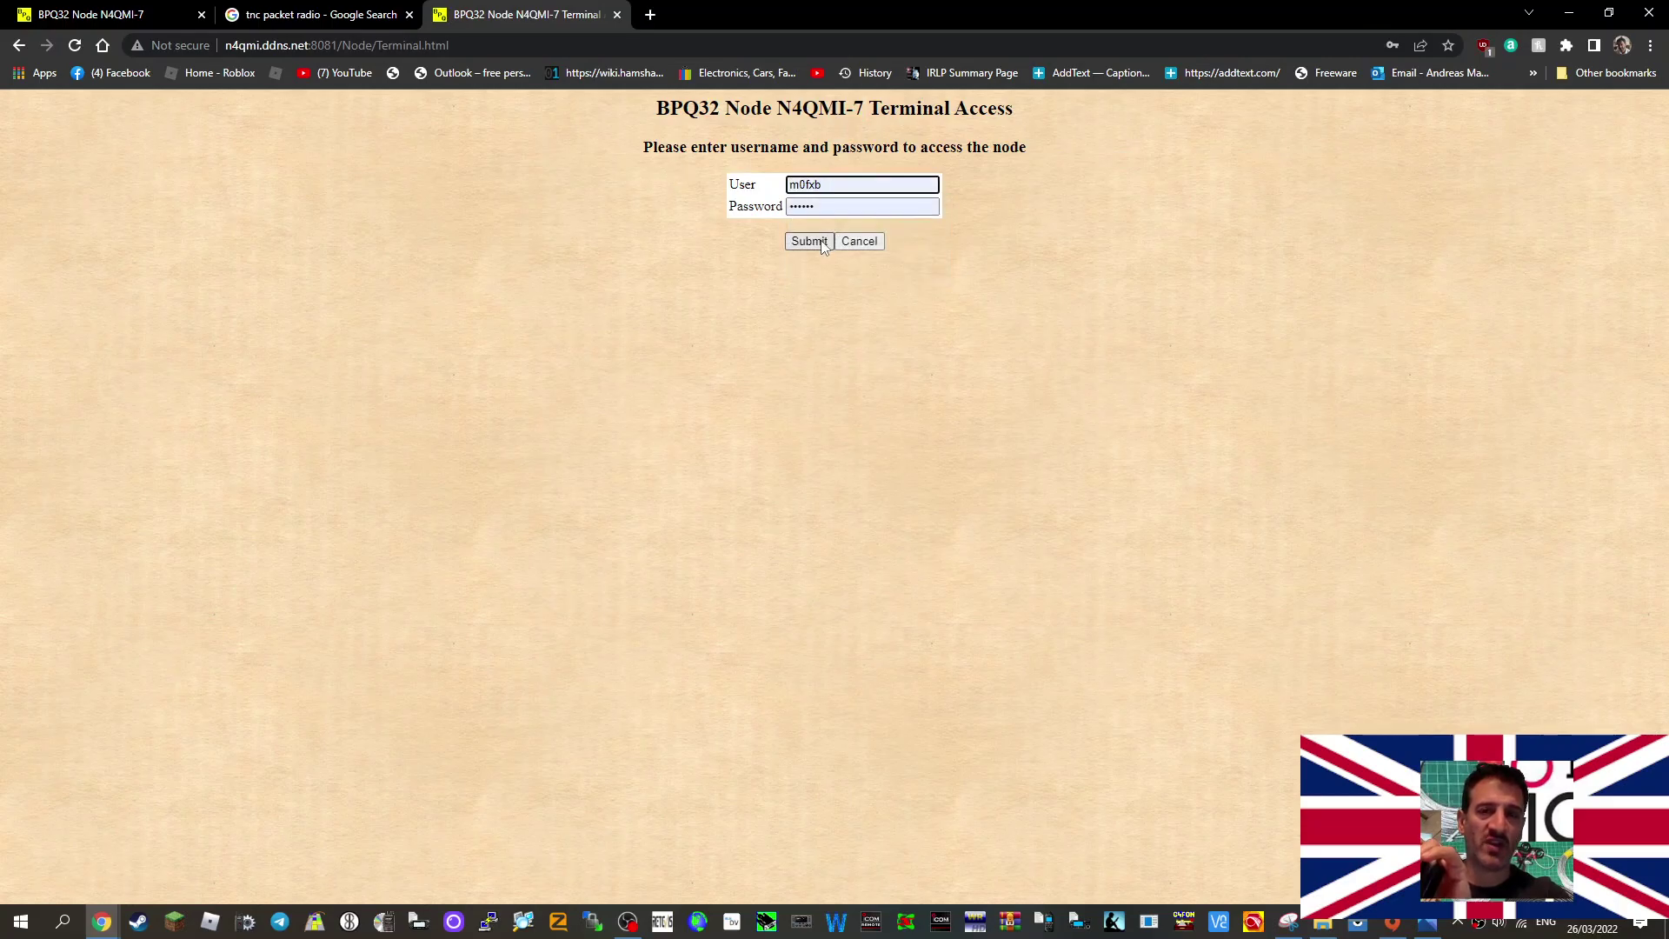
pyautogui.click(822, 243)
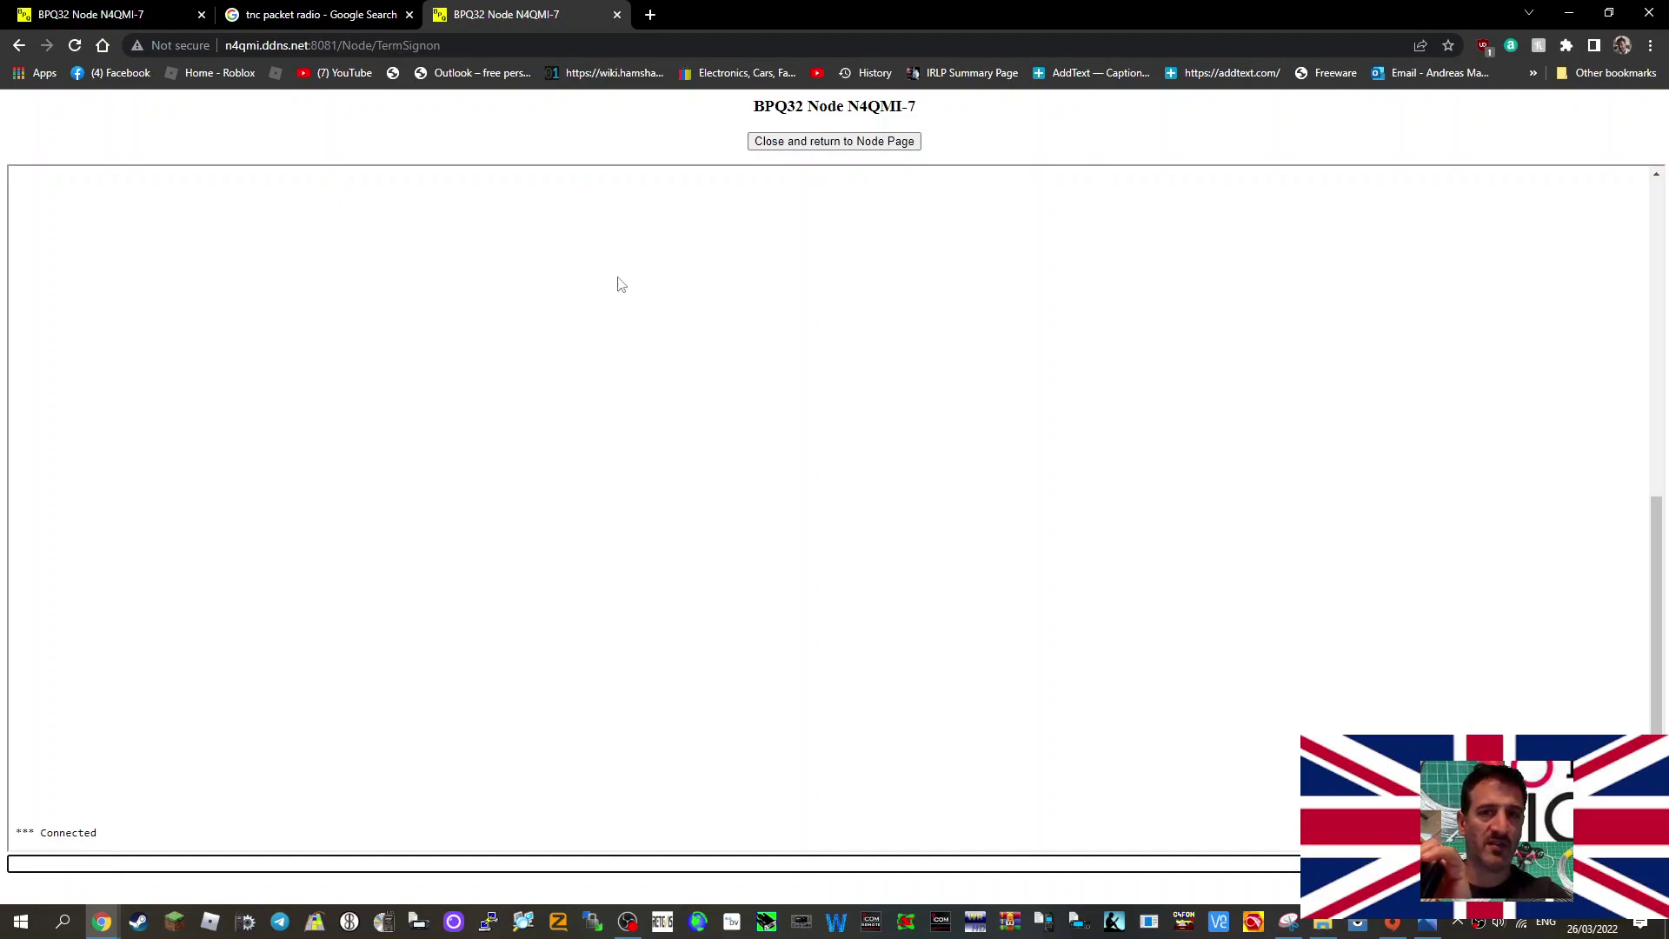
# Step: Return to the Google image results for "tnc packet radio"
pyautogui.click(335, 15)
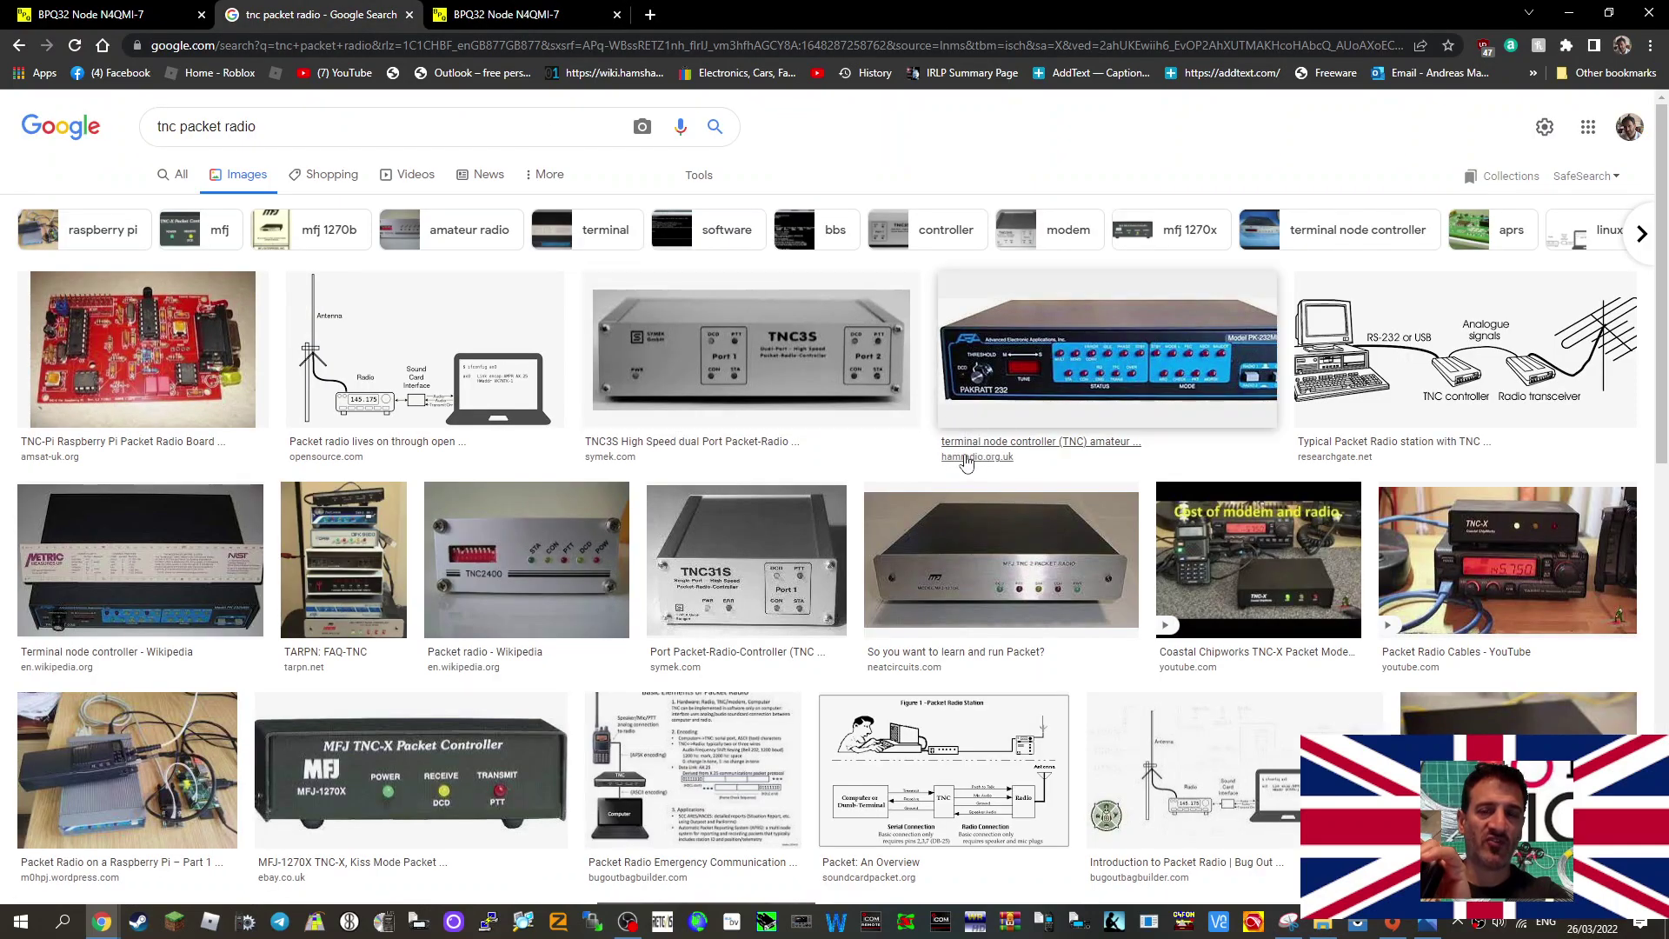